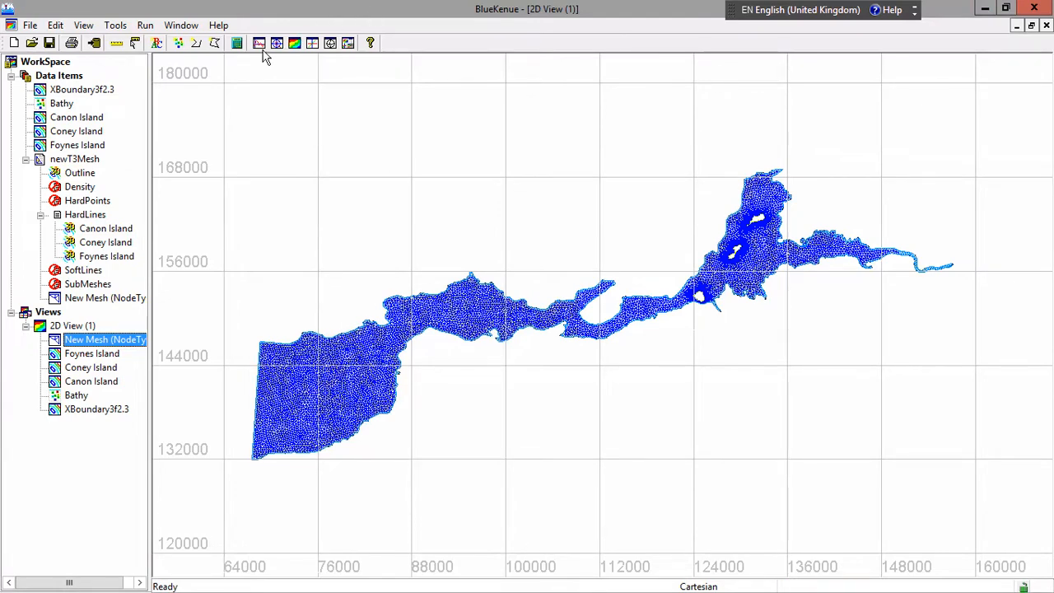
Inspect the western part of the mesh and remove the New Mesh item from newT3Mesh
left_click(275, 387)
scroll(273, 371, "up", 2)
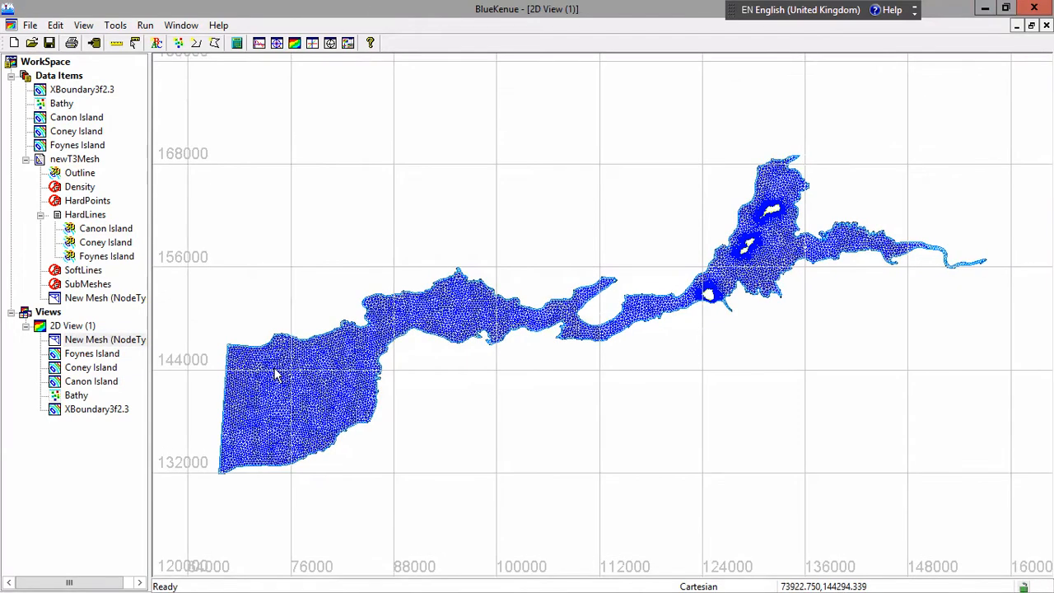
scroll(278, 362, "up", 4)
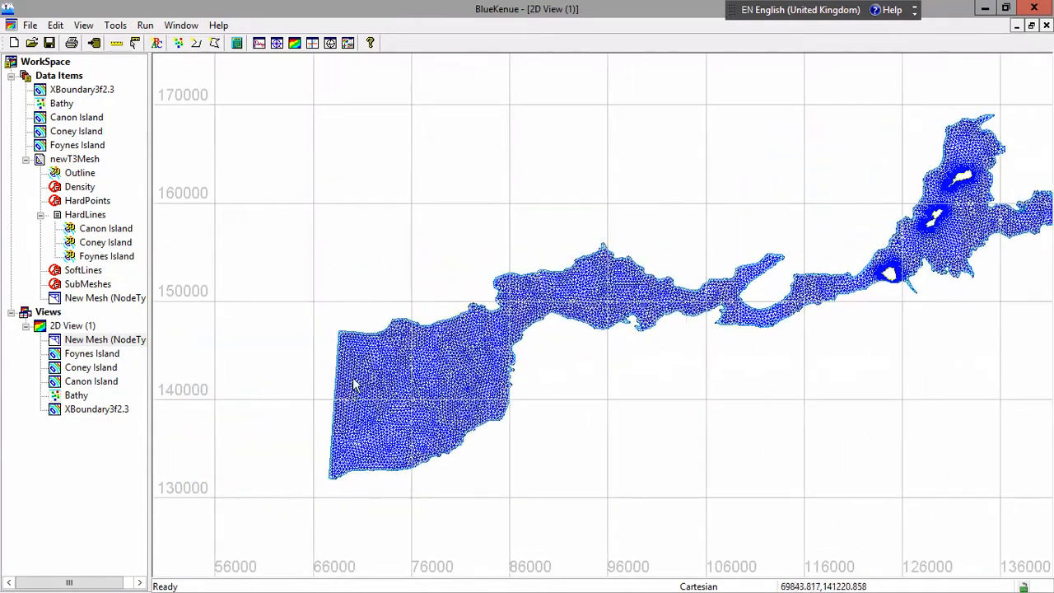
scroll(360, 383, "up", 4)
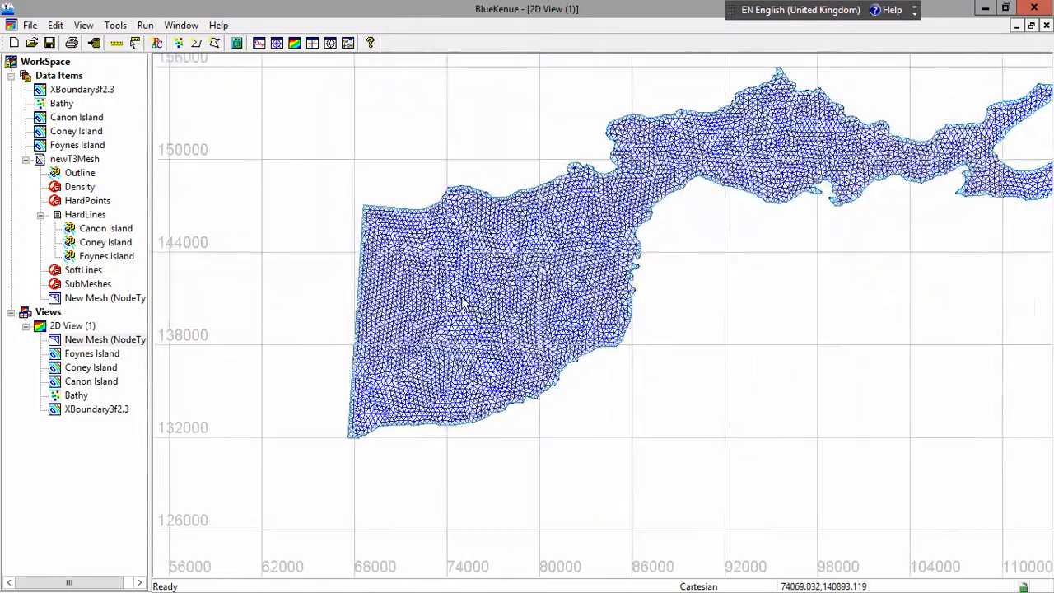
scroll(458, 303, "down", 1)
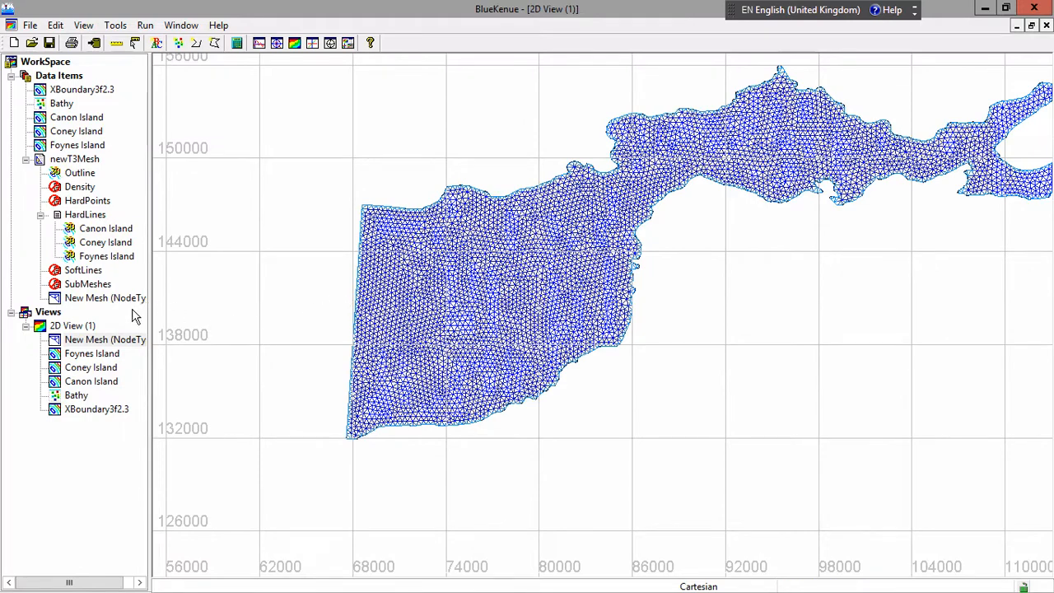
right_click(95, 302)
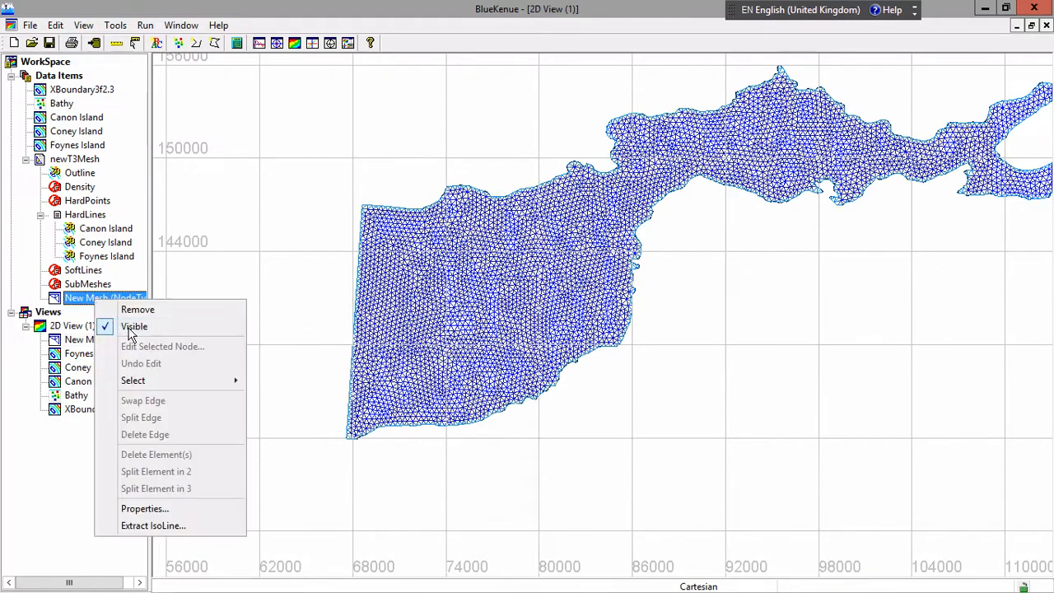
left_click(139, 313)
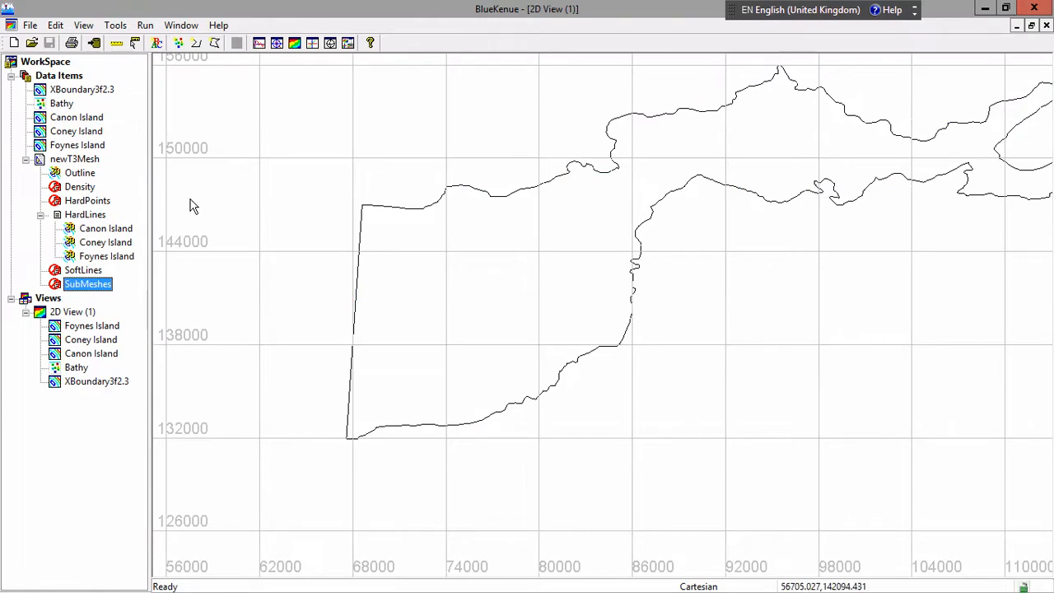
Draw a four-point closed line around the estuary's straight western boundary, about 4000 m wide, from about y 148000 to y 131000
left_click(215, 47)
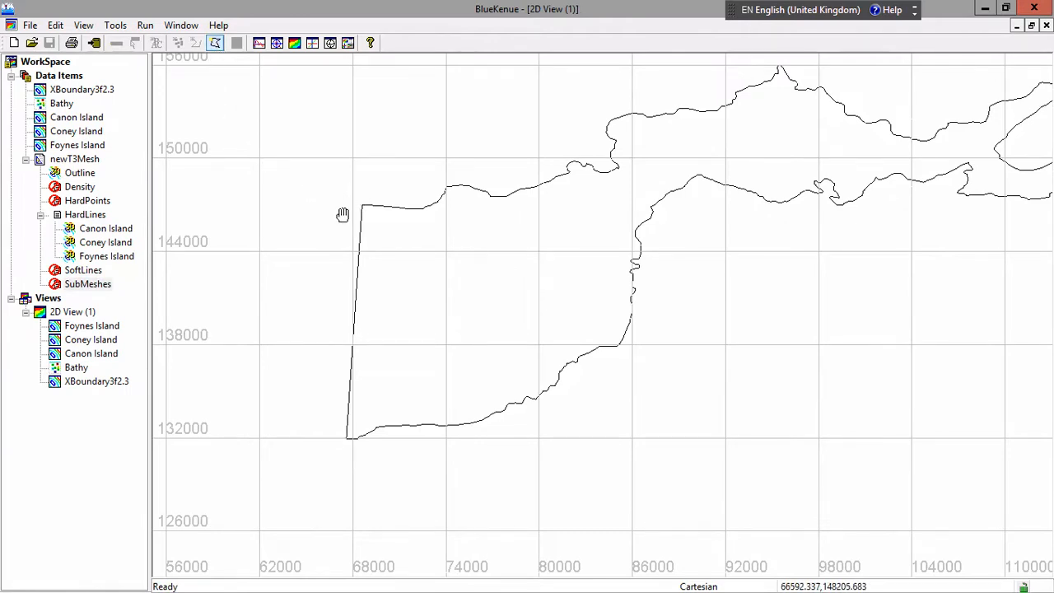
left_click_drag(342, 214, 332, 177)
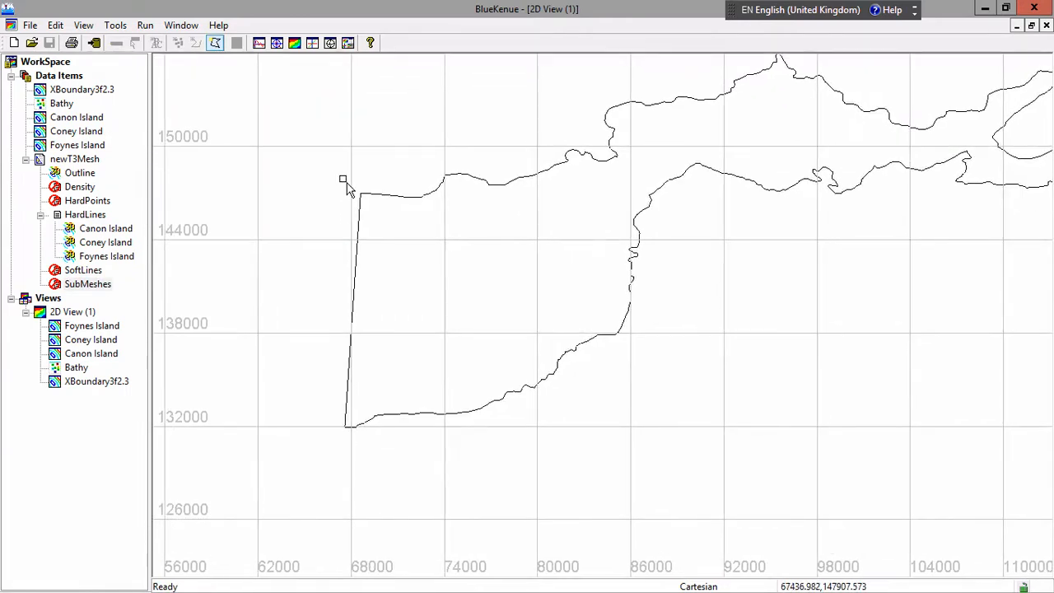
left_click(343, 179)
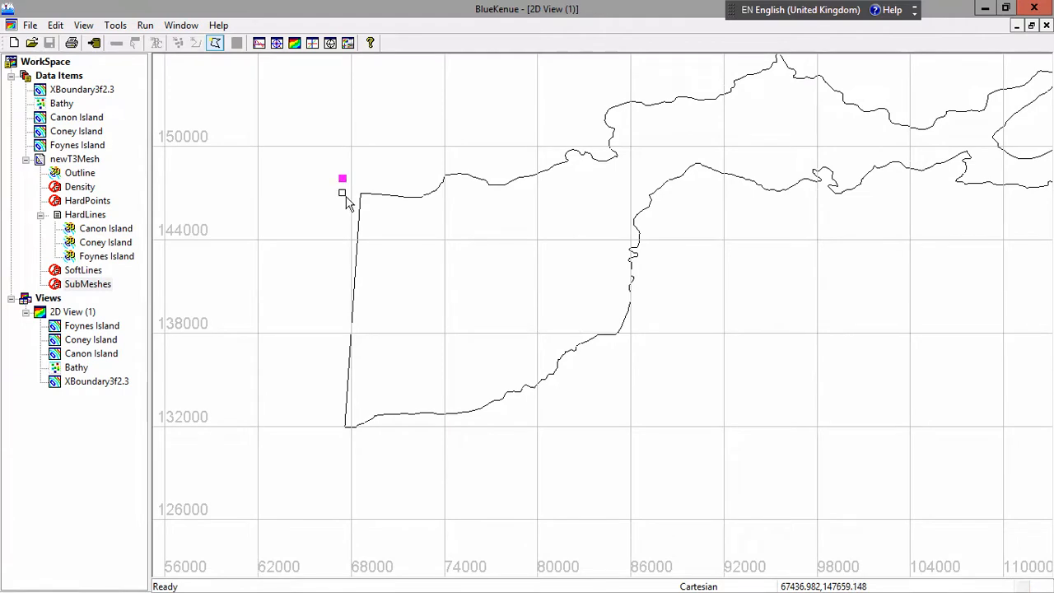
left_click(312, 437)
left_click(372, 447)
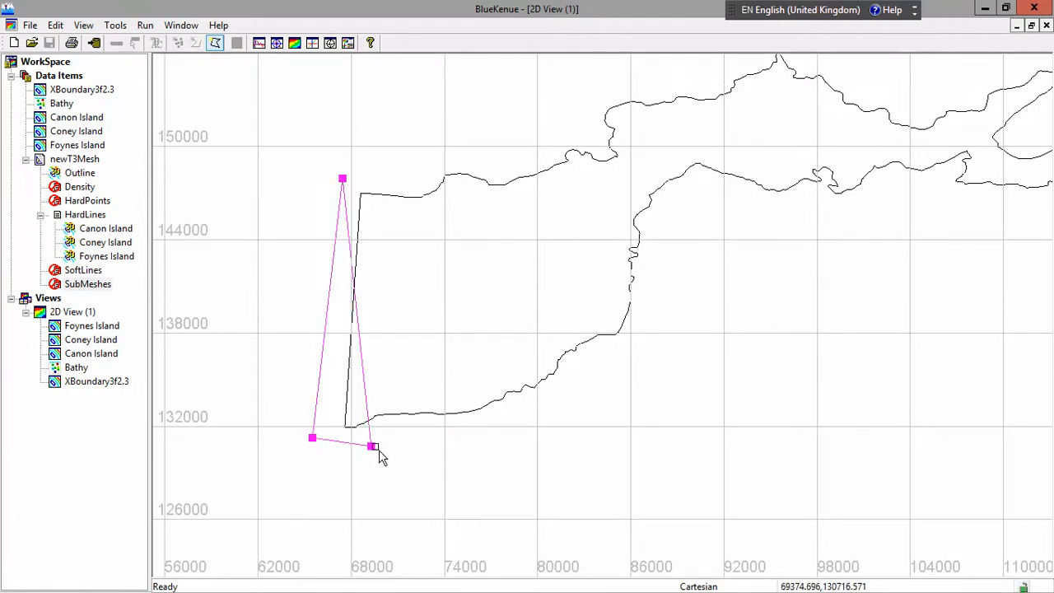
left_click(402, 181)
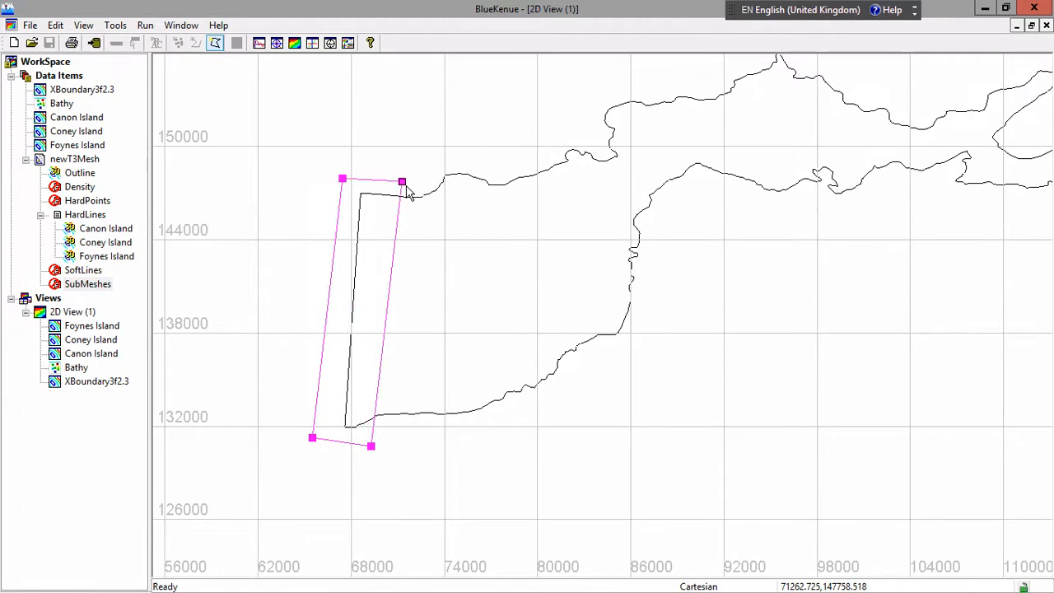
Finish the closed line around the western boundary, naming it region1 with a value of 1500
left_click(217, 42)
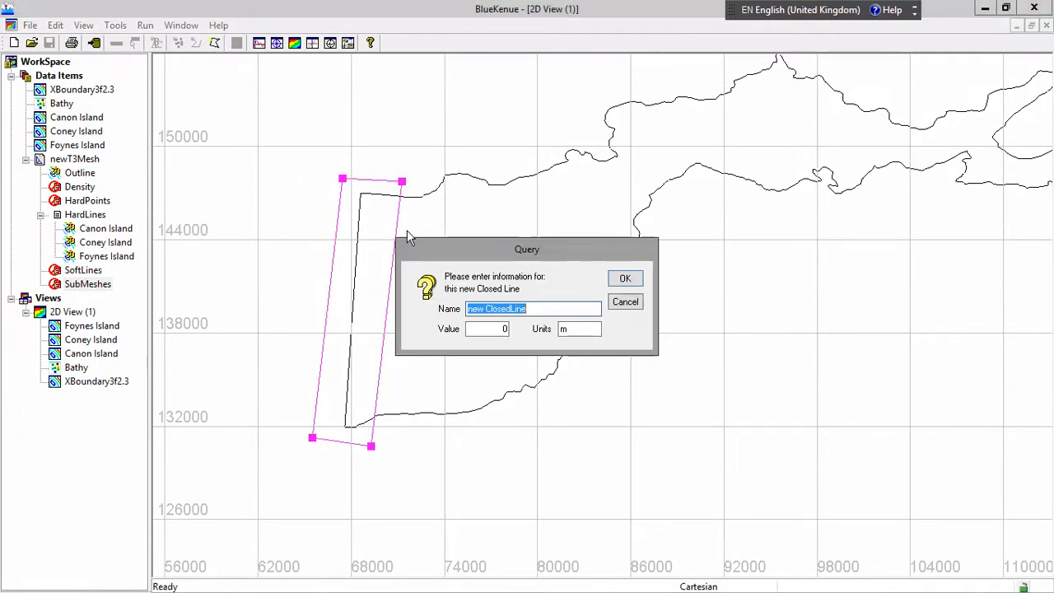
type("region")
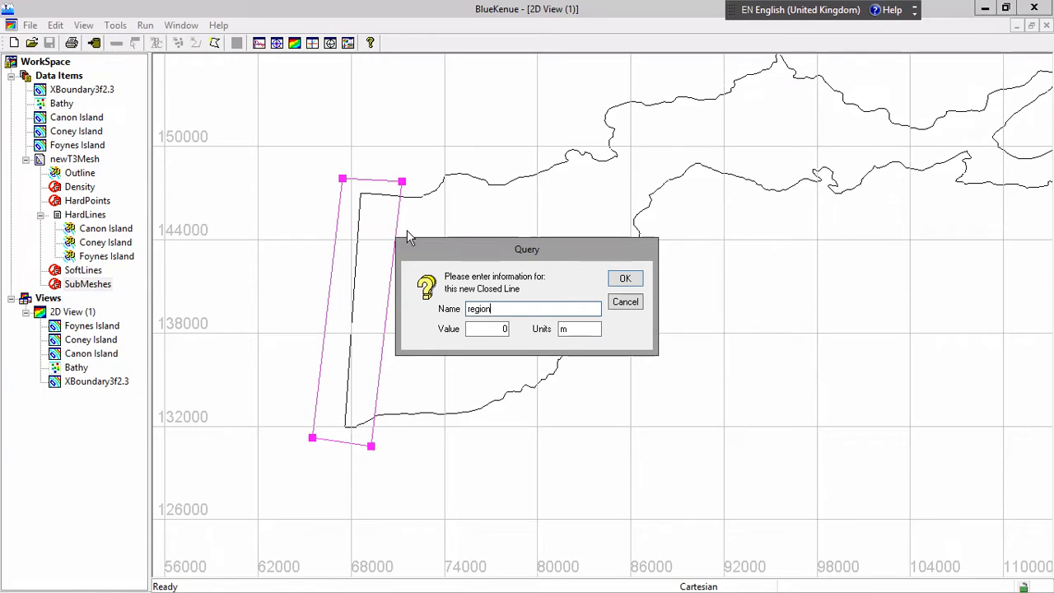
type("1")
double_click(508, 329)
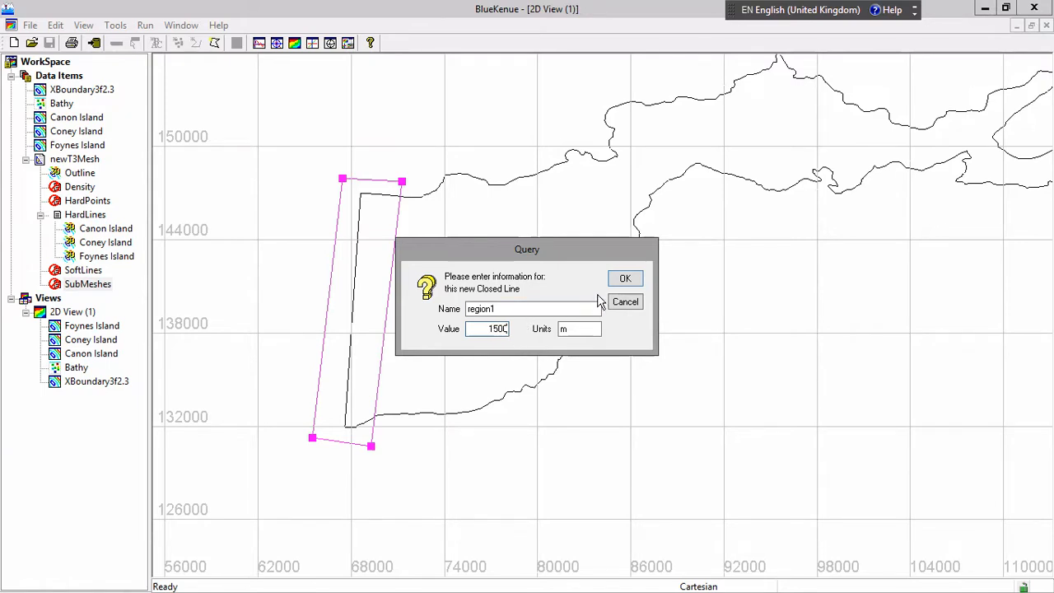
left_click(625, 280)
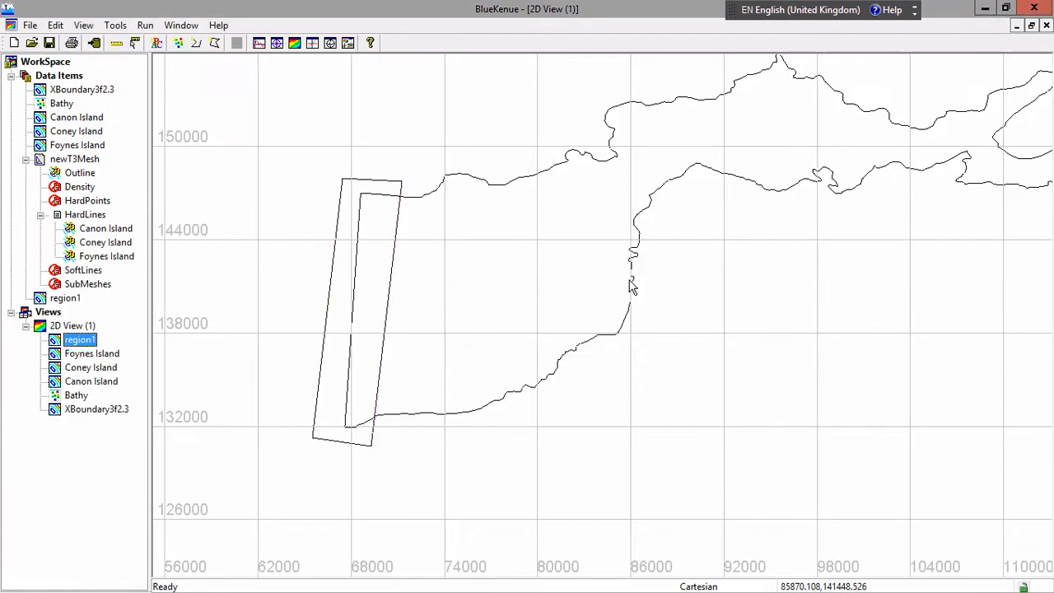
Draw a four-point closed line overlapping region1's eastern edge, reaching about x 73400 and spanning about y 148400 to y 130000
left_click(214, 45)
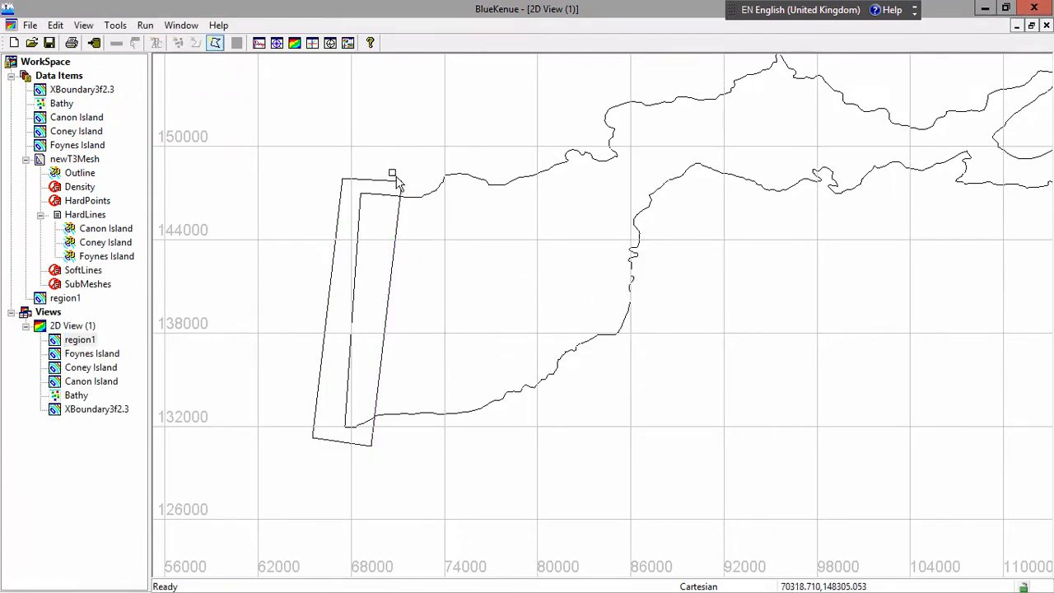
left_click(393, 171)
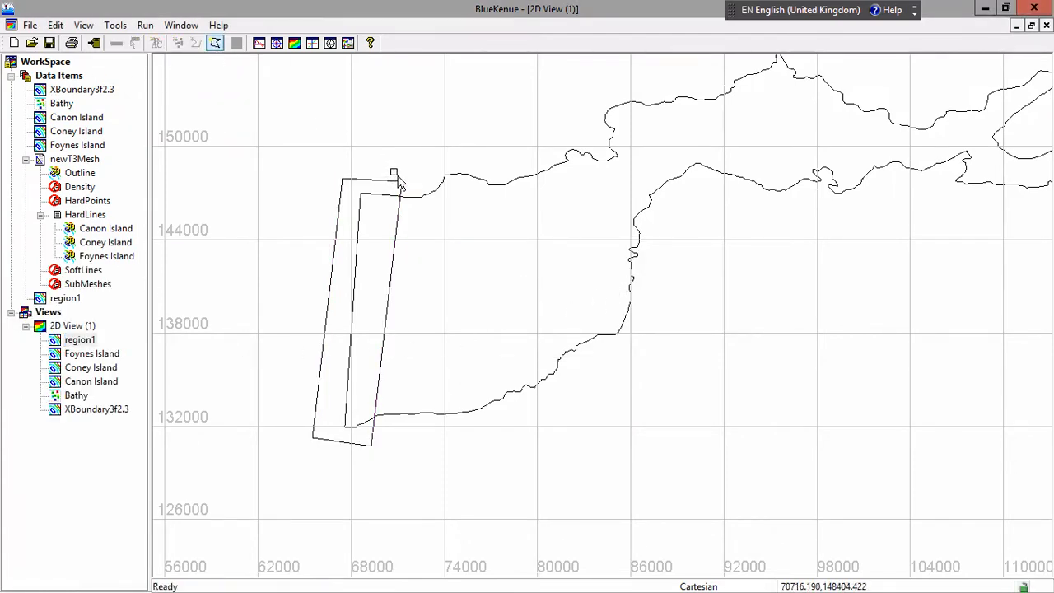
left_click(361, 455)
left_click(427, 458)
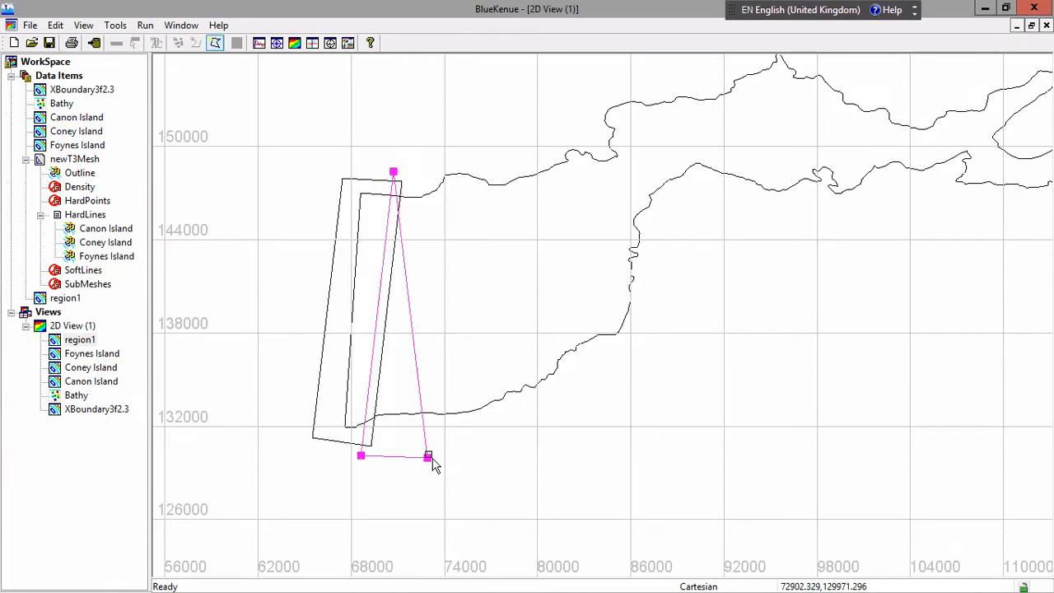
left_click(430, 171)
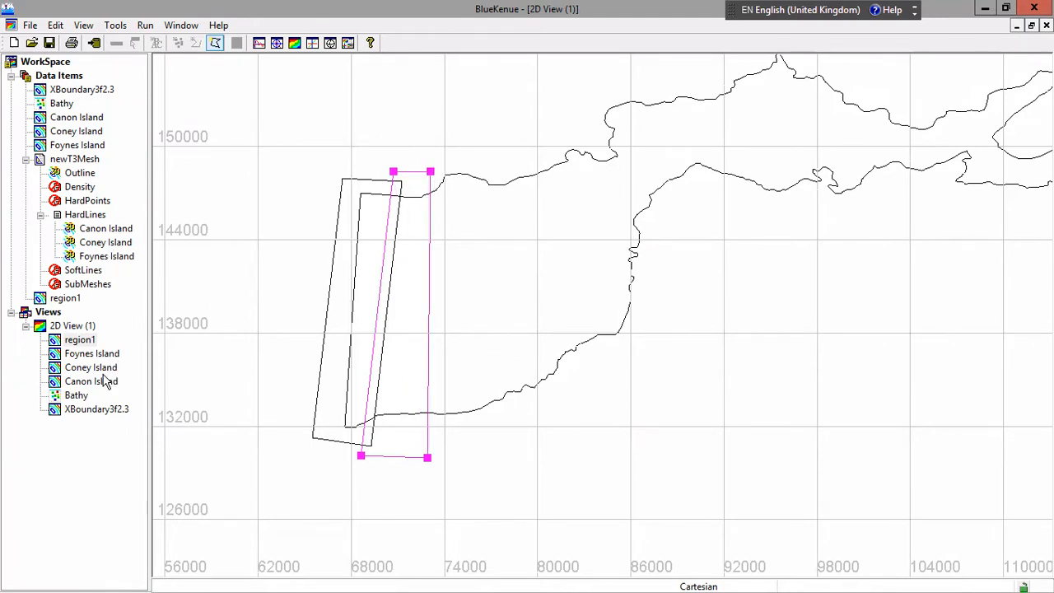
Finish the second closed line, naming it region2 with a value of 1200
left_click(216, 42)
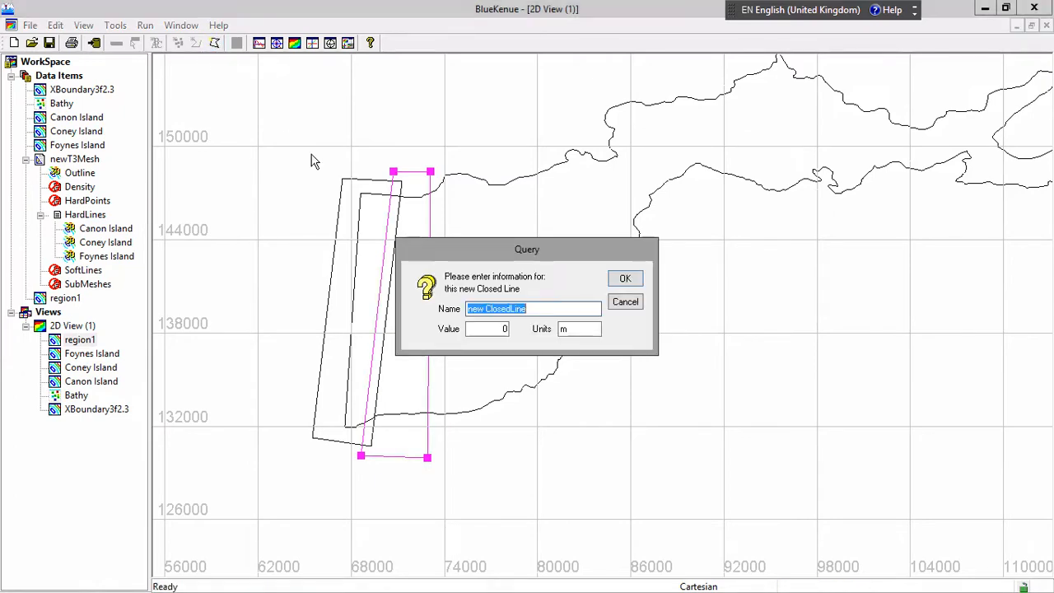
type("region2")
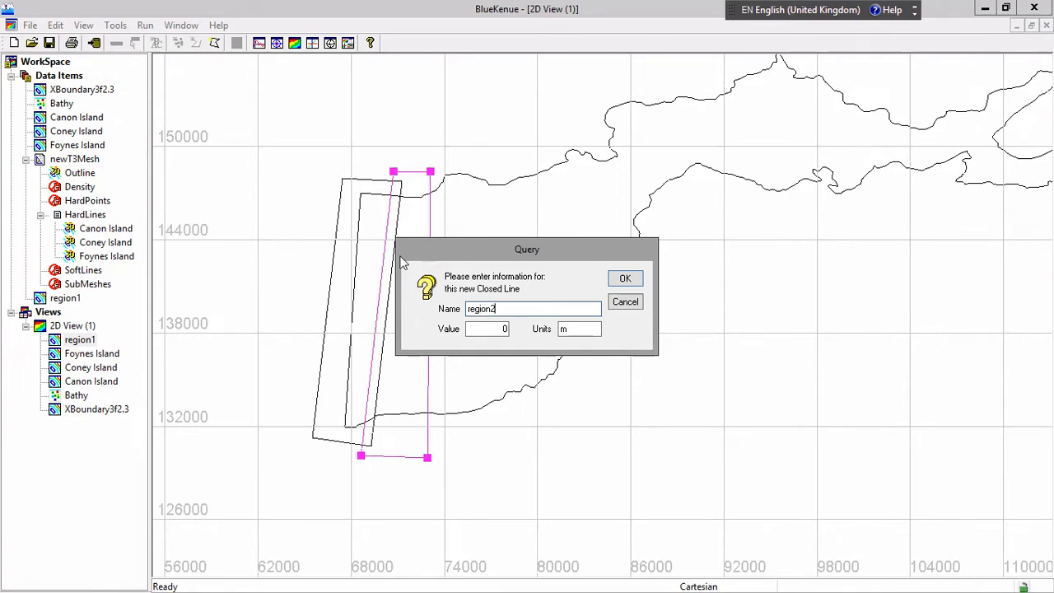
left_click(505, 329)
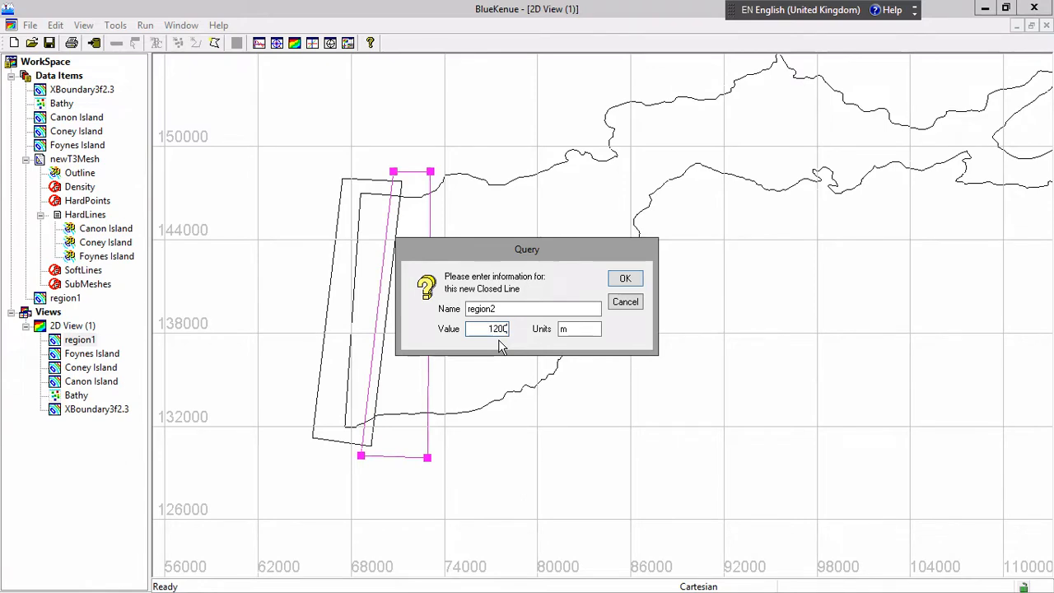
left_click(627, 279)
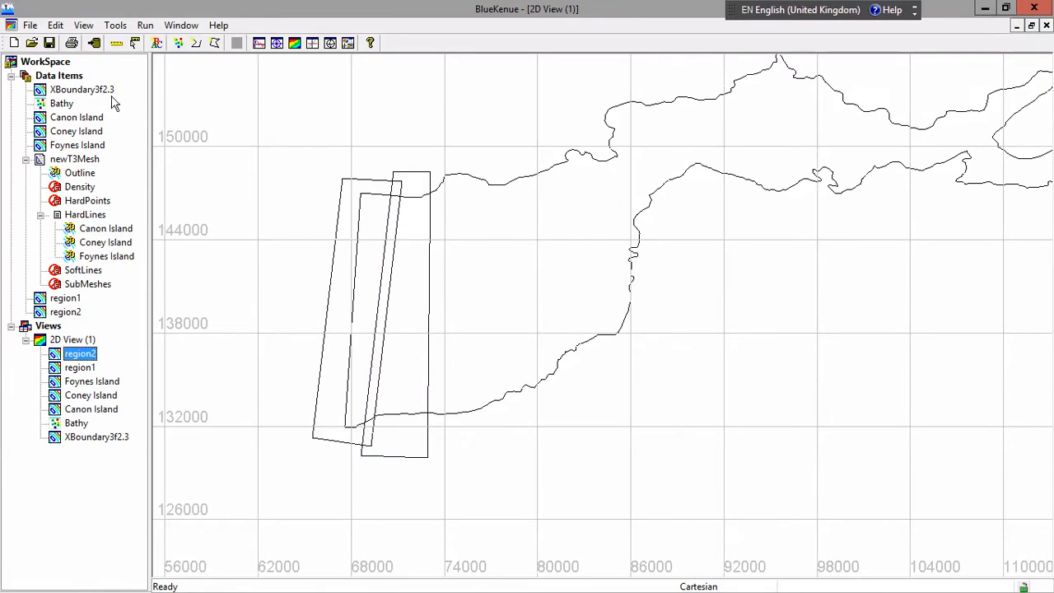
Draw a four-point closed line slightly overlapping region2's eastern edge, reaching about x 76000 and crossing both shorelines
left_click(215, 43)
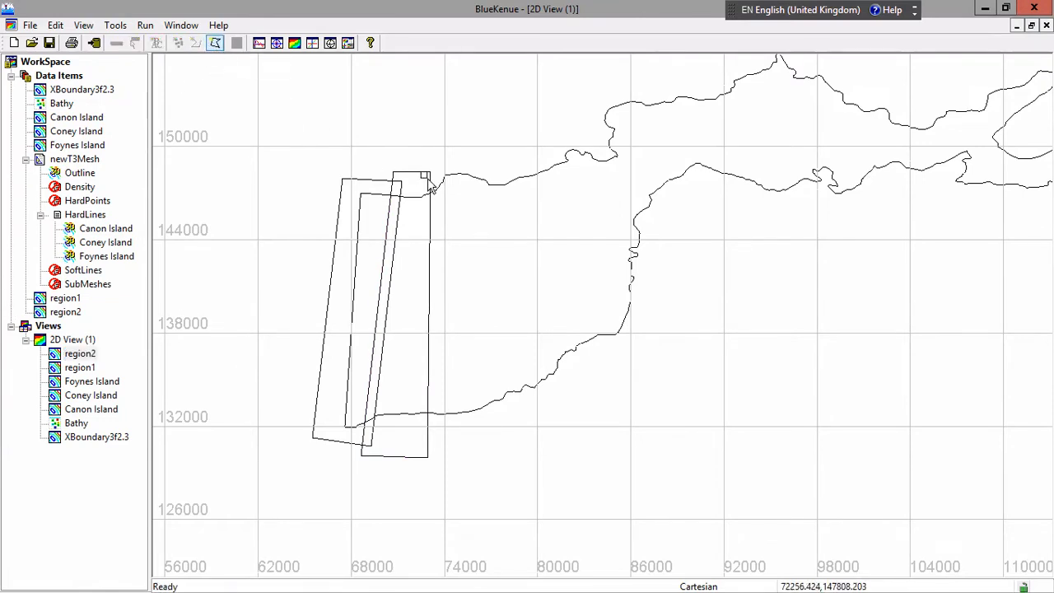
left_click(425, 159)
left_click(417, 445)
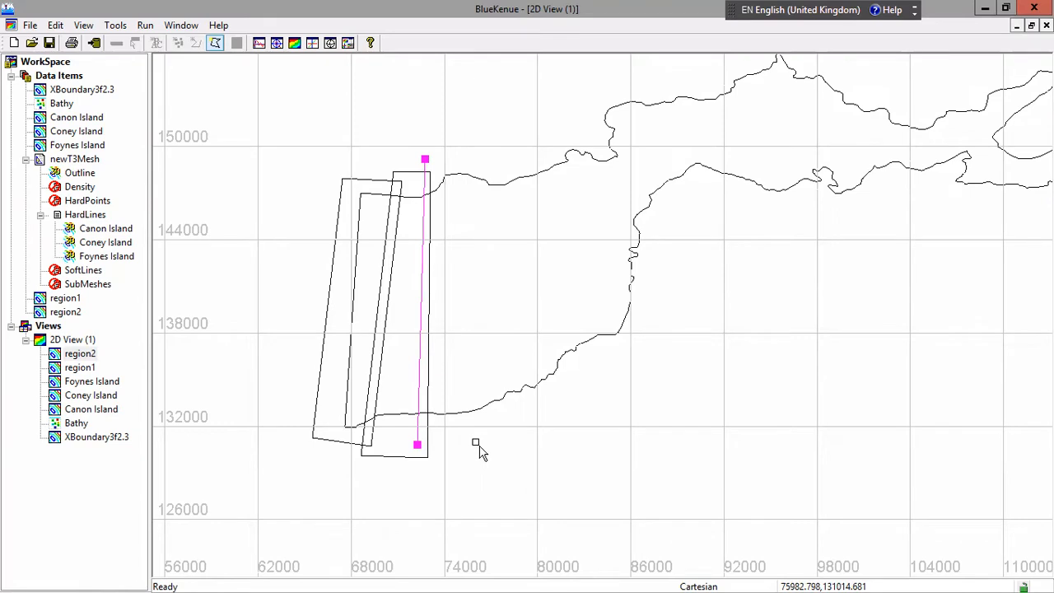
left_click(476, 442)
left_click(474, 159)
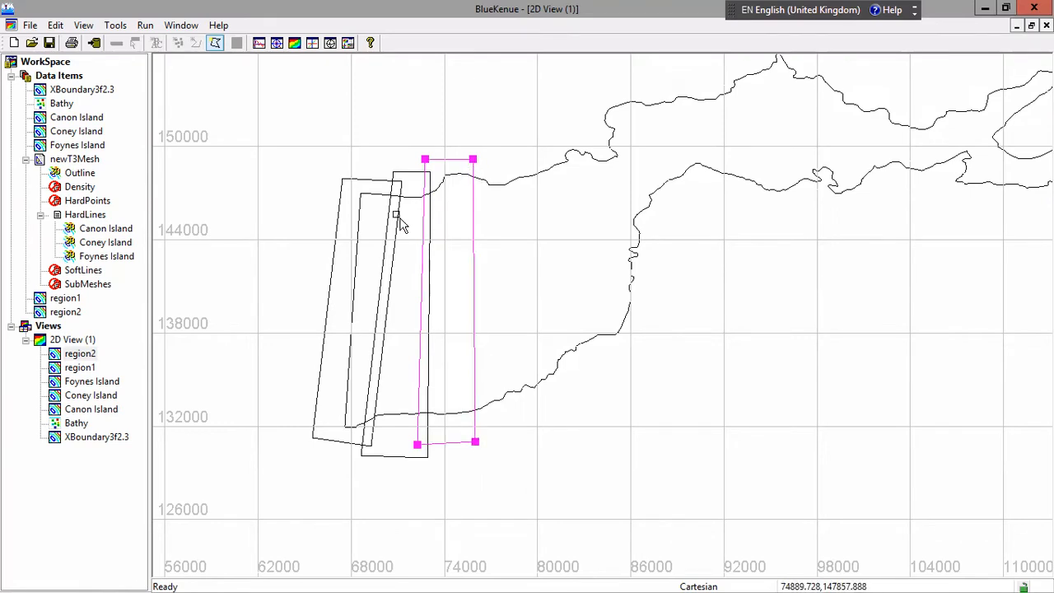
Finish the third closed line, naming it region3 with a value of 900
left_click(216, 44)
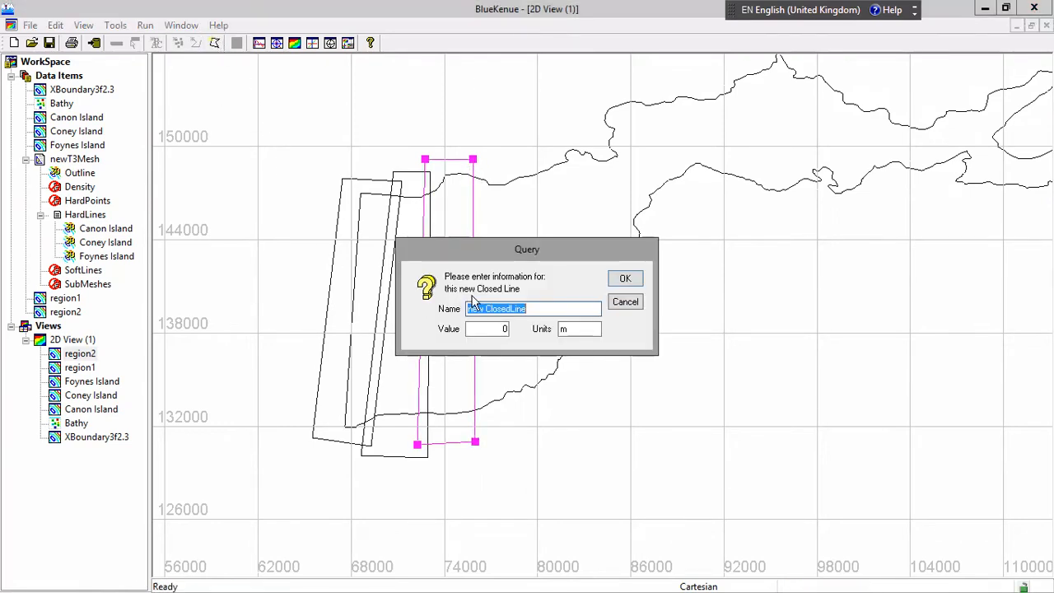
type("re")
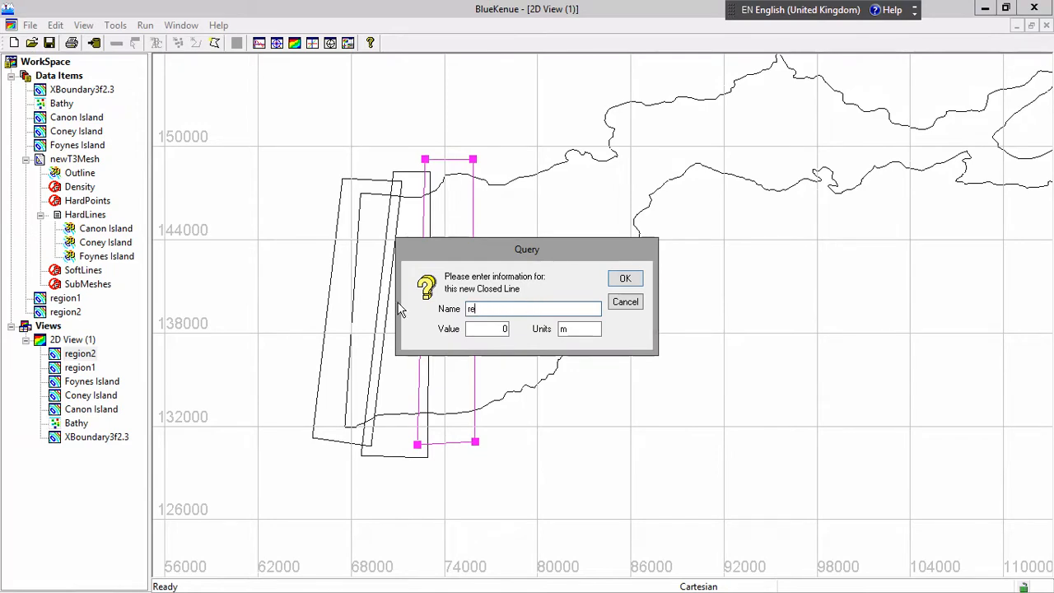
type("gion3")
double_click(506, 329)
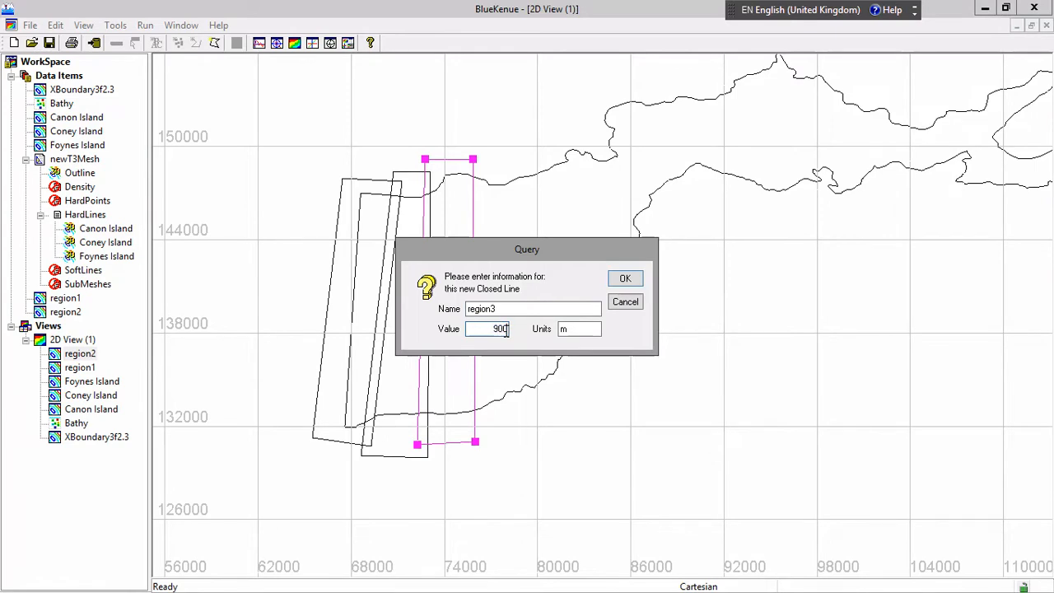
left_click(625, 280)
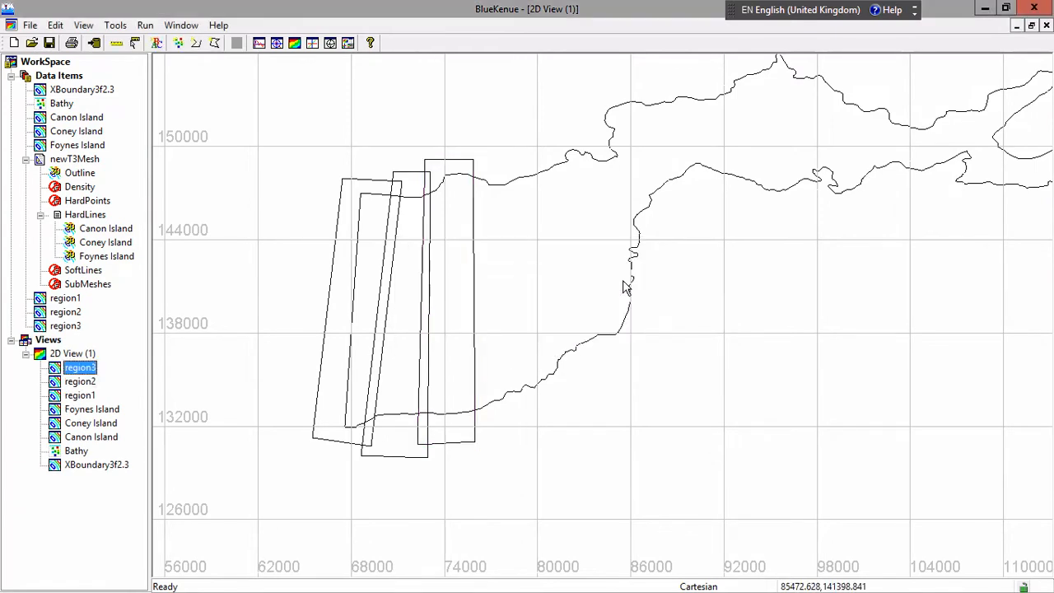
Draw a four-point closed line slightly overlapping region3's eastern edge, from about x 75100 to x 78300, crossing both shorelines
left_click(214, 43)
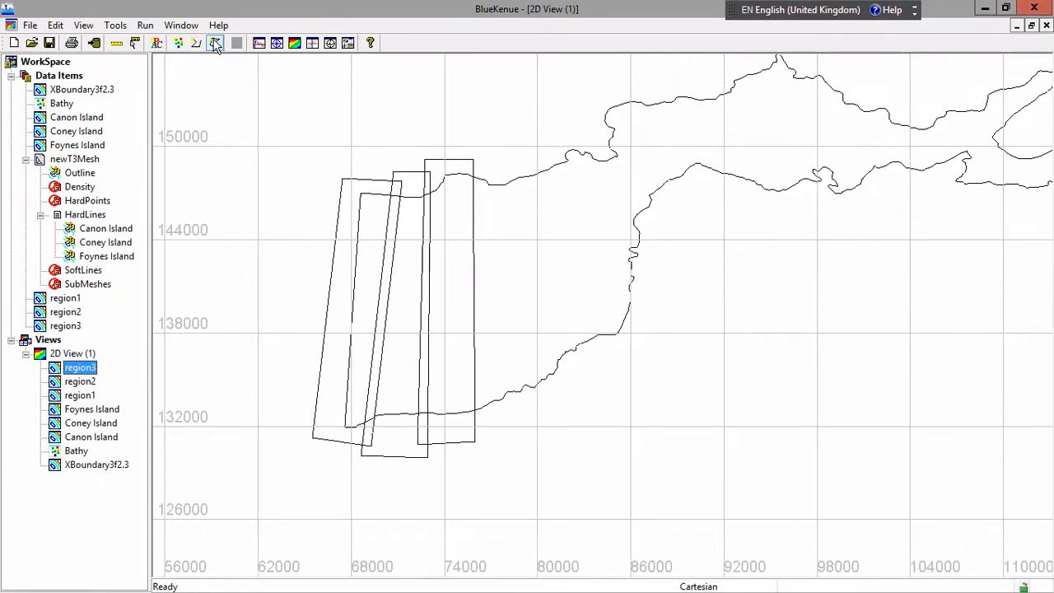
left_click(461, 166)
left_click(464, 428)
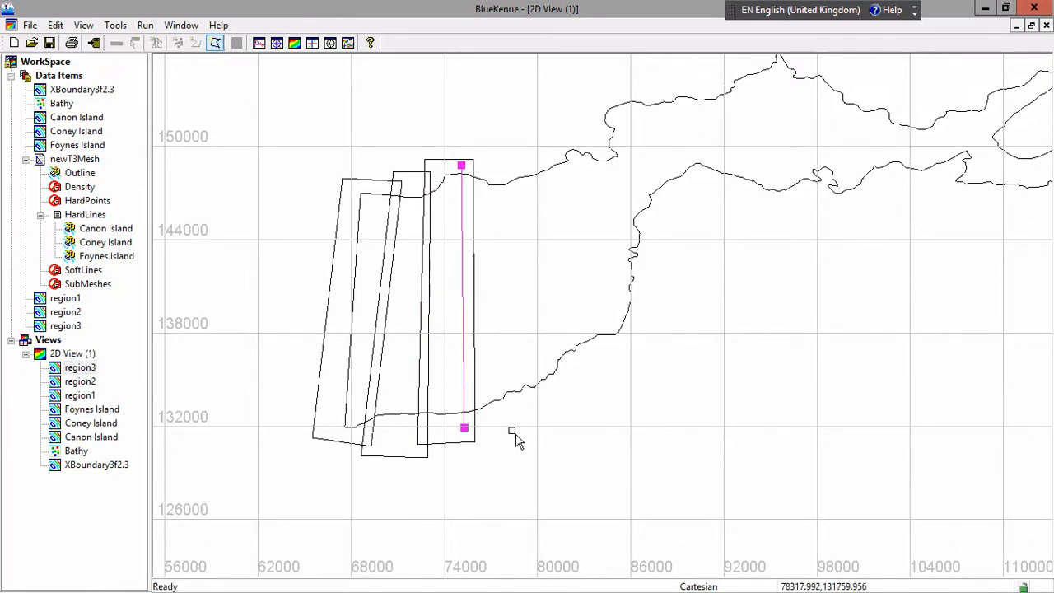
left_click(511, 429)
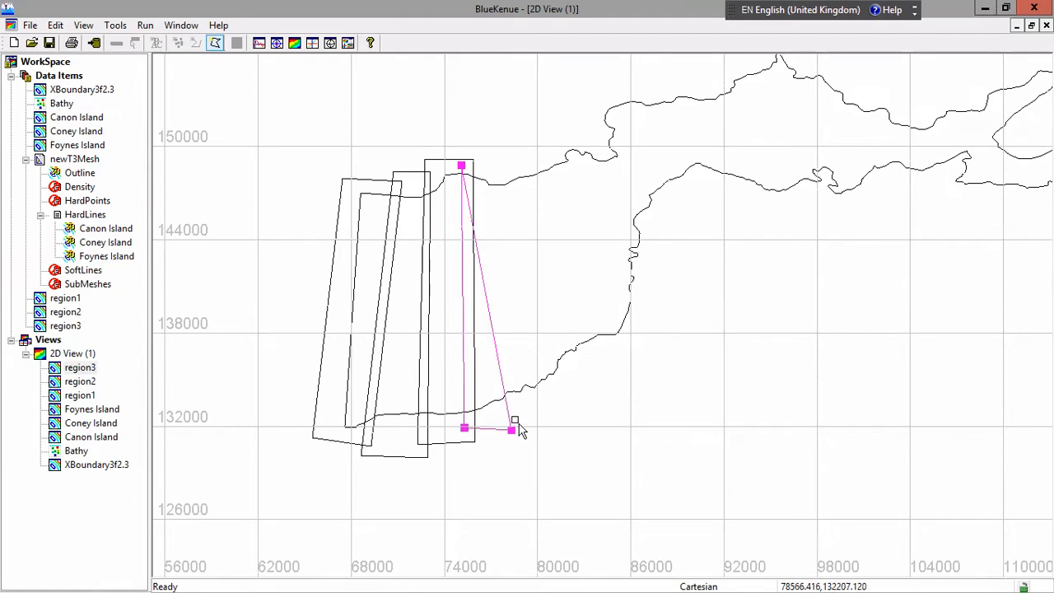
left_click(509, 170)
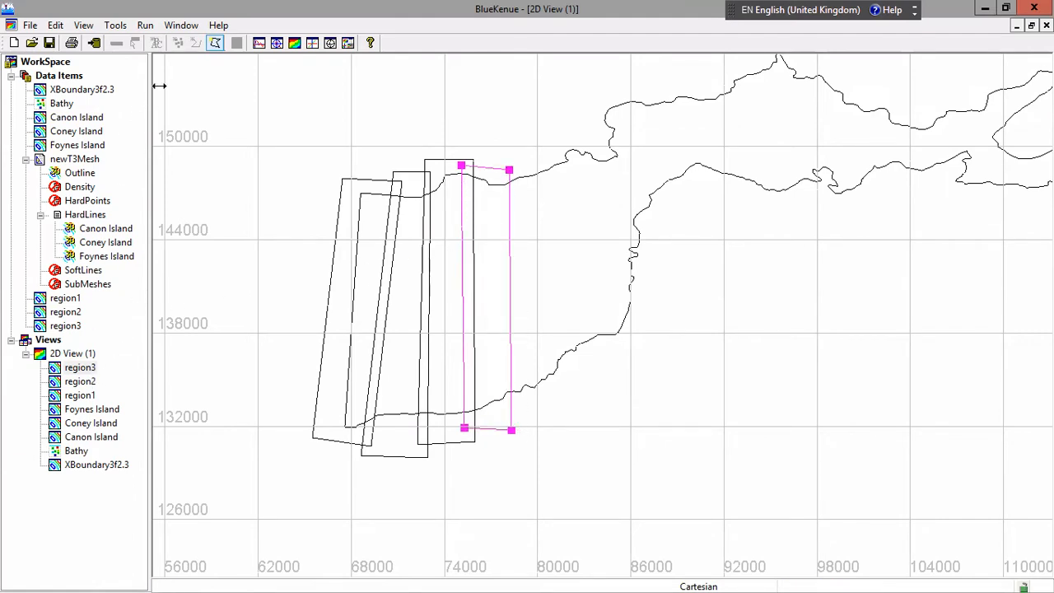
Finish the fourth closed line, naming it region4 with a value of 600
left_click(214, 43)
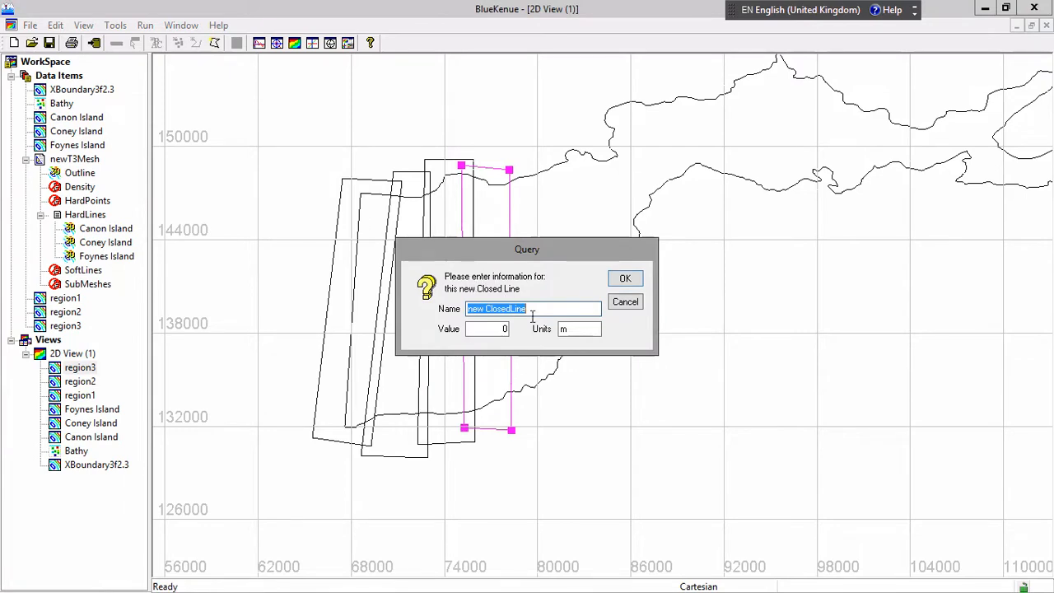
type("region4")
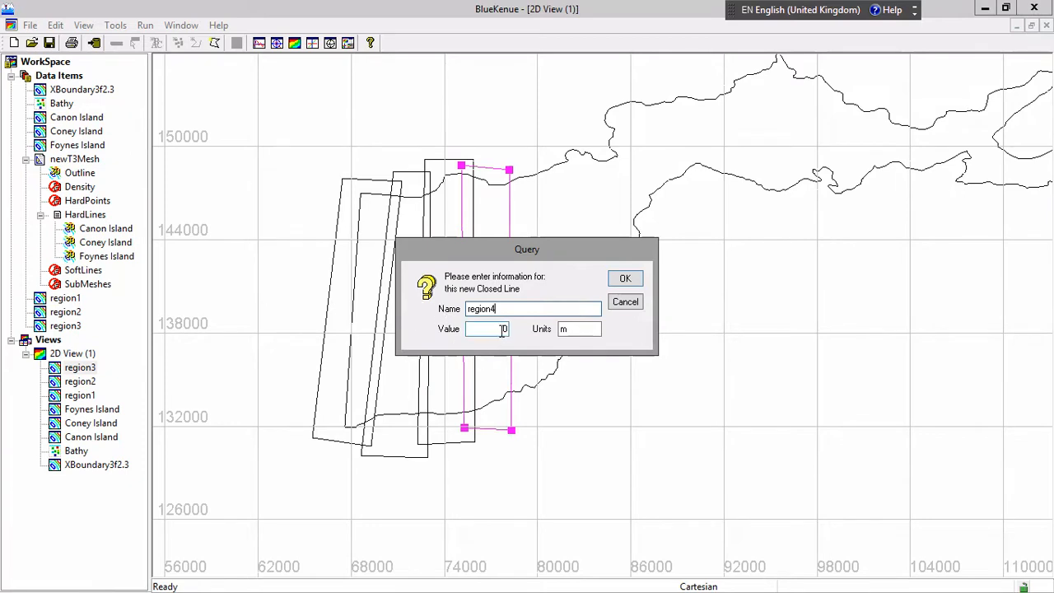
double_click(505, 329)
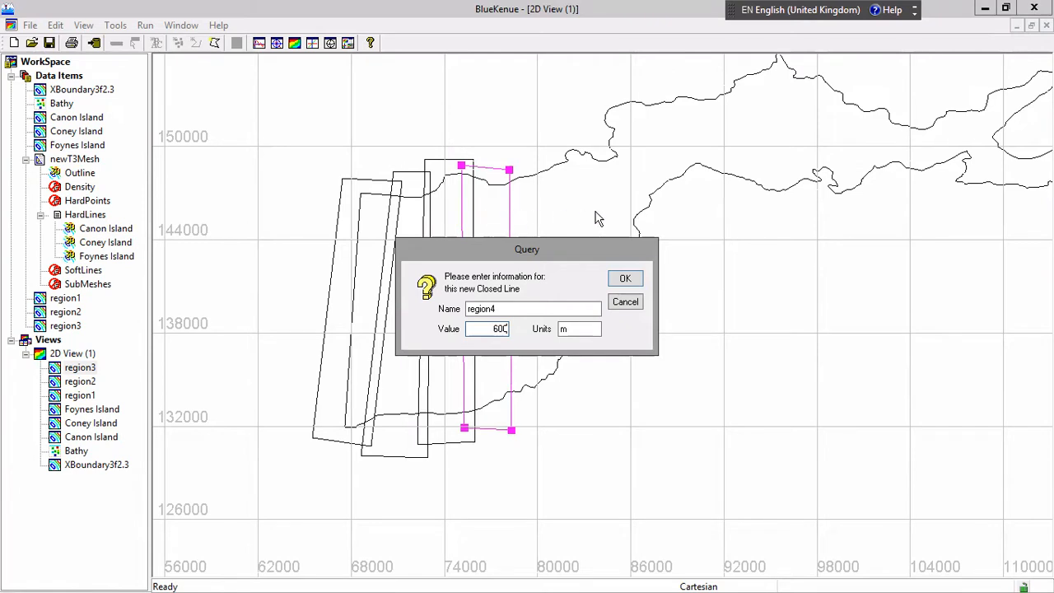
left_click(628, 280)
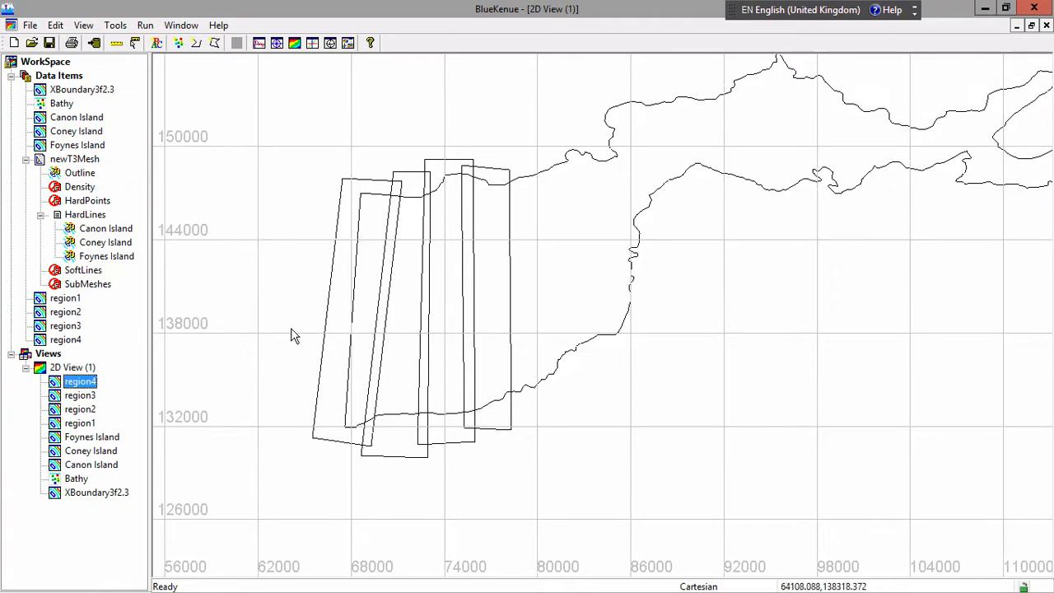
Remove the existing newT3Mesh generator from the workspace without saving its changes
left_click(723, 384)
scroll(733, 360, "down", 1)
scroll(734, 354, "down", 4)
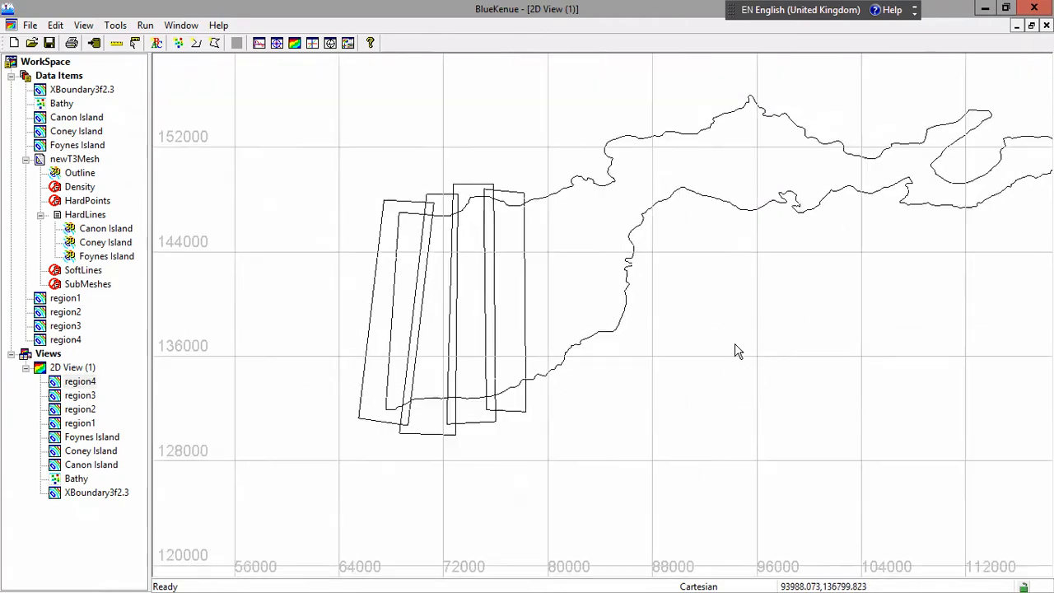
scroll(738, 351, "down", 2)
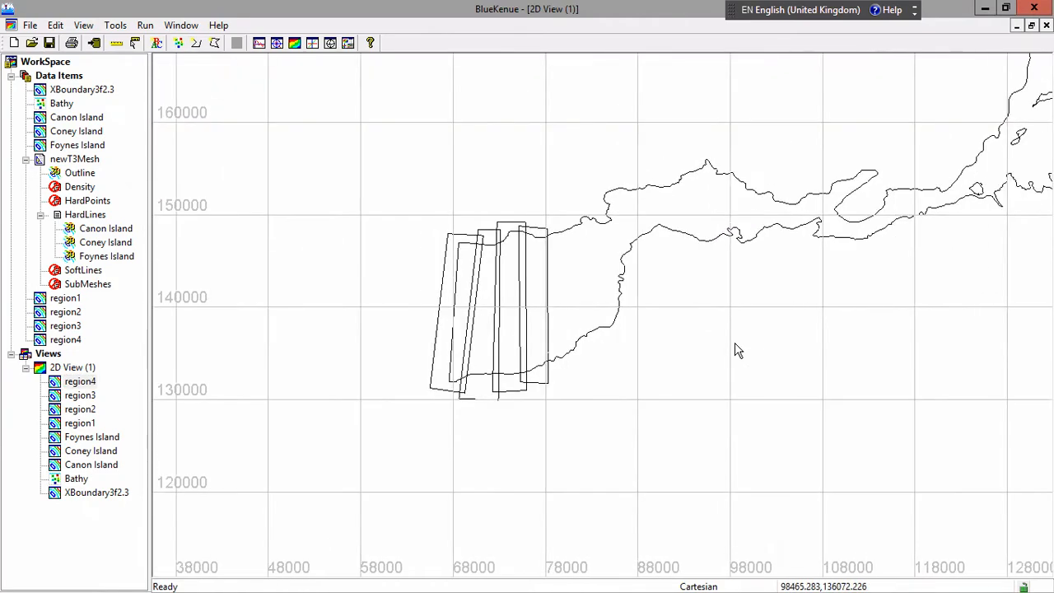
scroll(738, 353, "down", 4)
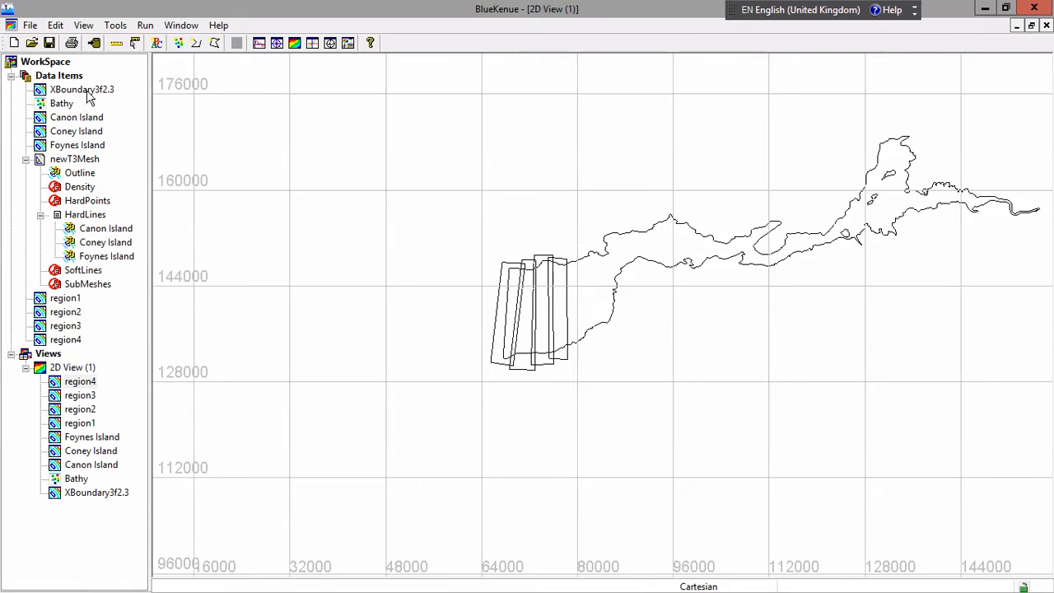
right_click(72, 160)
left_click(86, 165)
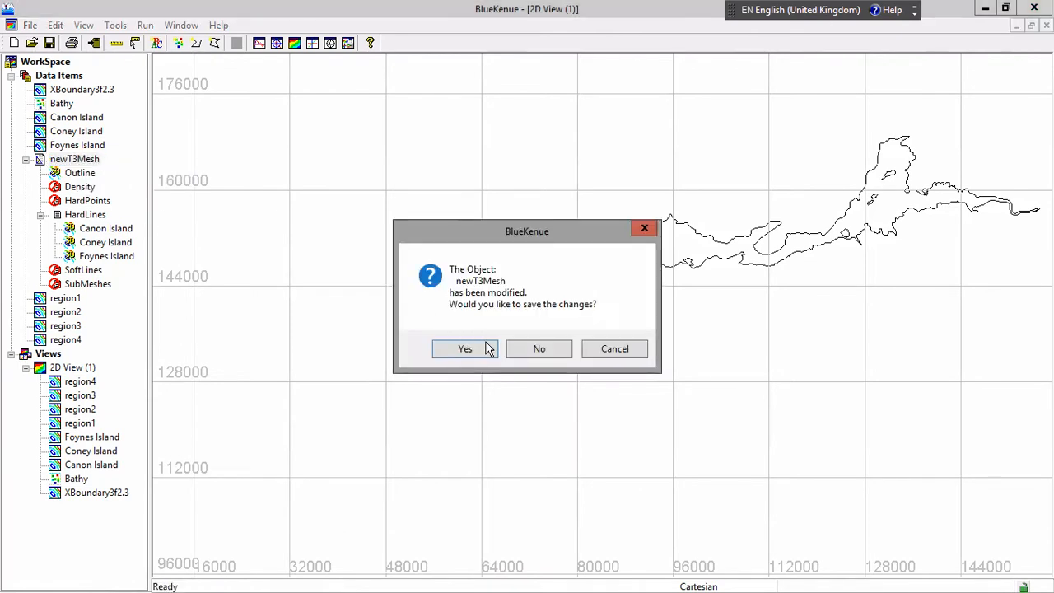
left_click(535, 349)
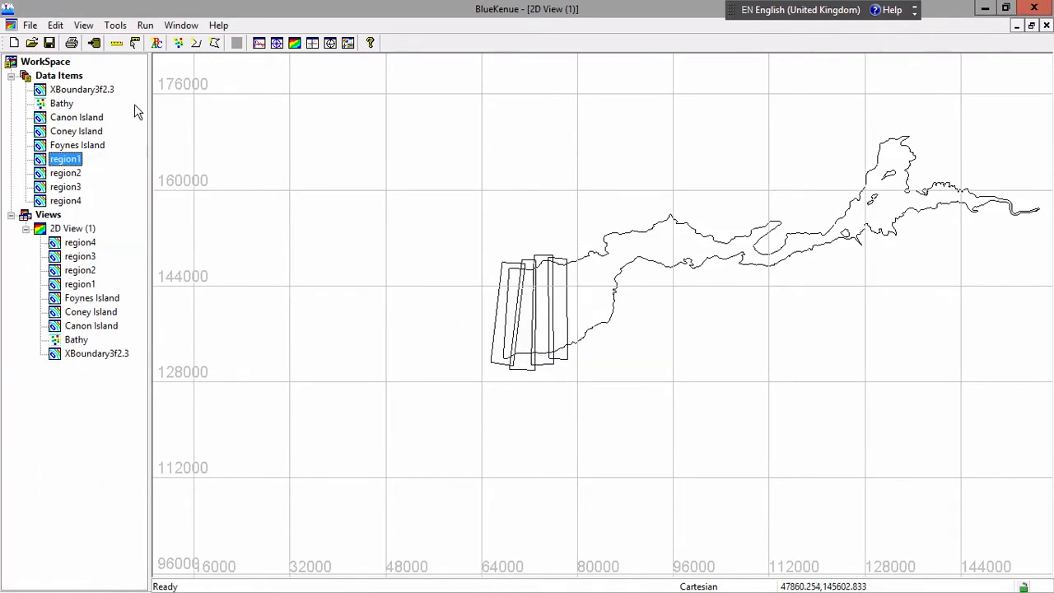
Create a new T3 mesh generator with a default edge length of 300
left_click(31, 27)
mouse_move(54, 42)
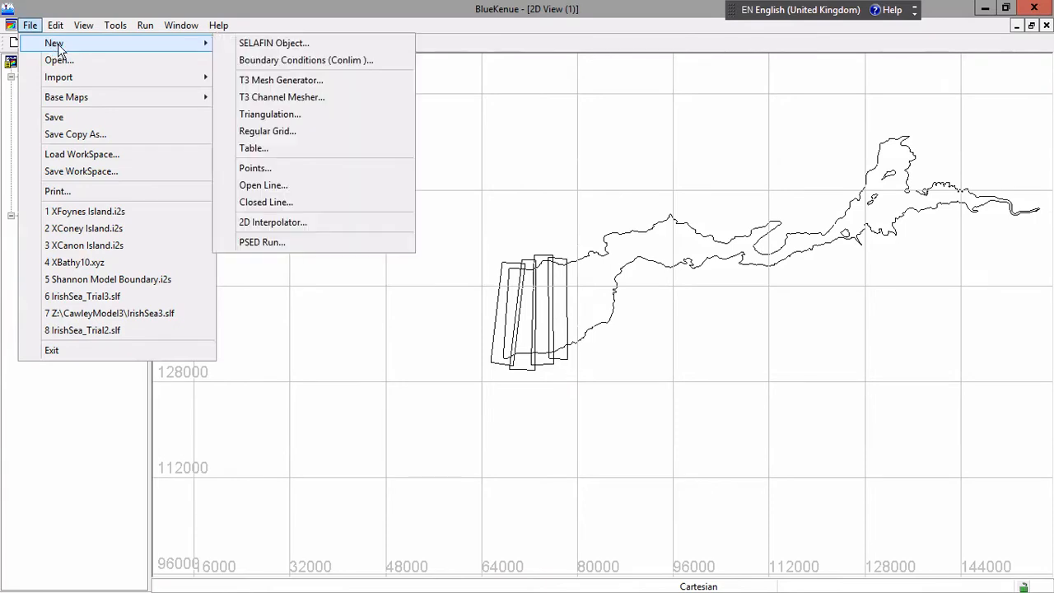
left_click(290, 82)
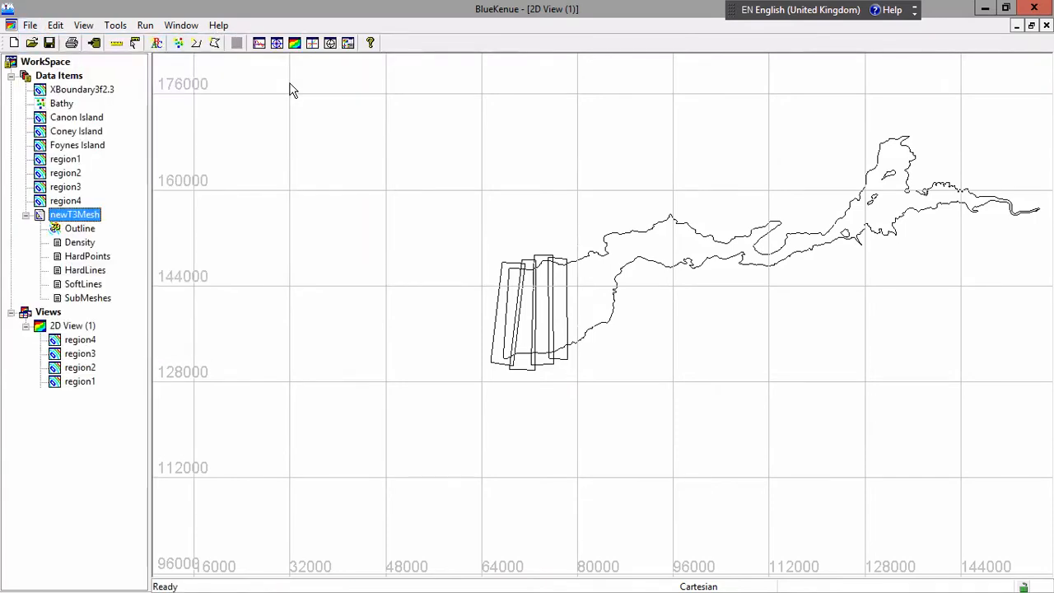
double_click(136, 121)
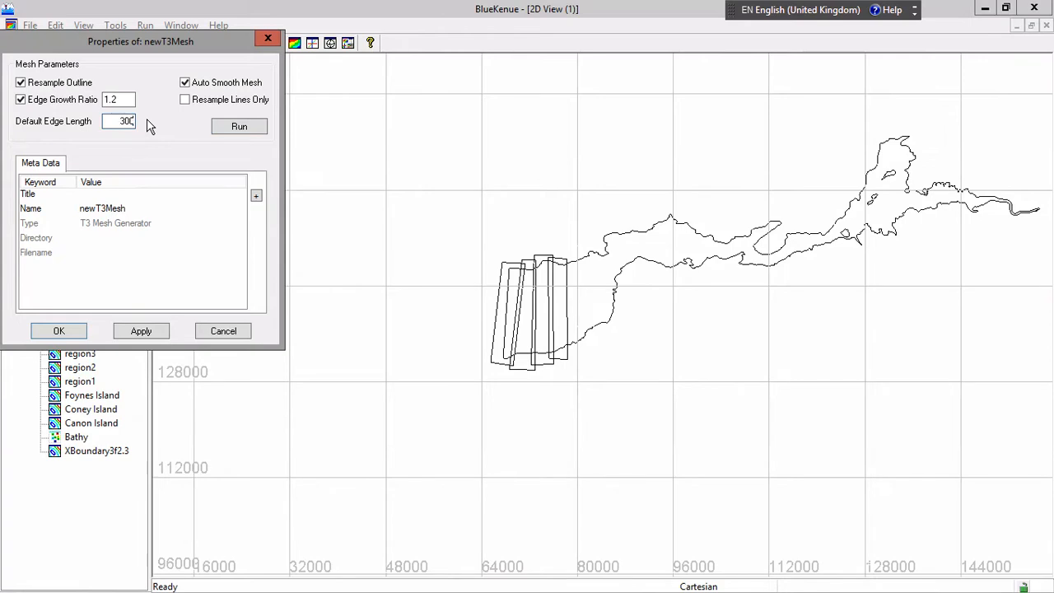
left_click(74, 334)
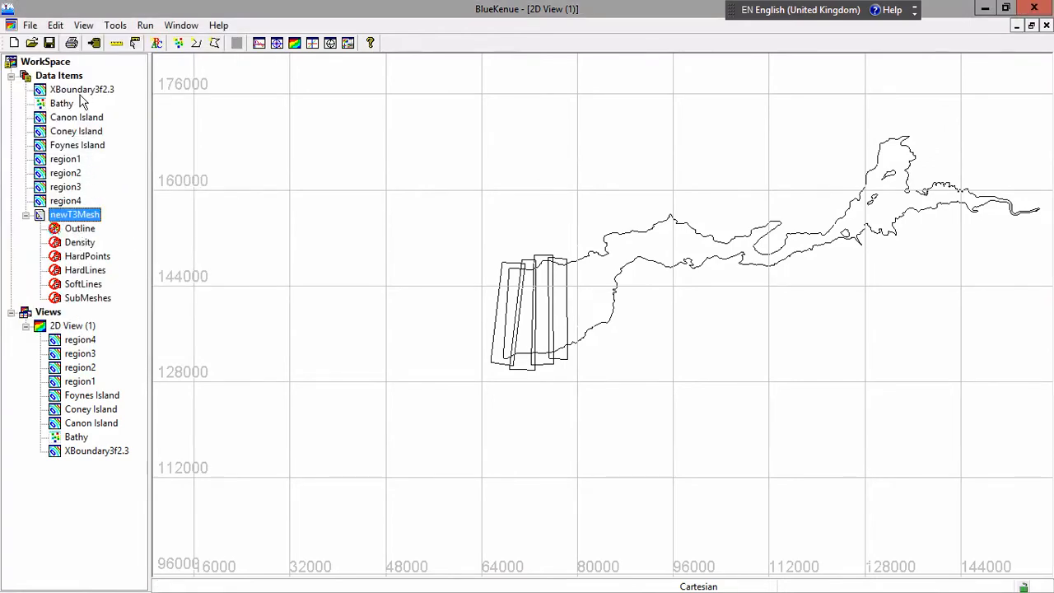
Assign XBoundary3f2.3 as the new mesh generator's outline and Canon Island, Coney Island and Foynes Island as its hard lines
left_click_drag(82, 97, 85, 234)
left_click(78, 121)
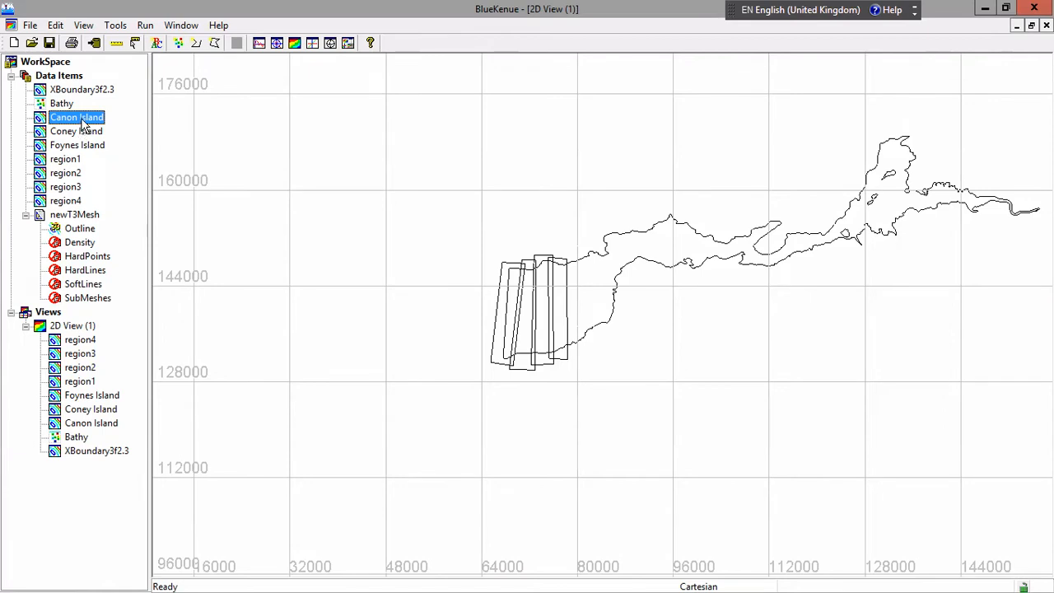
left_click_drag(92, 167, 99, 270)
left_click_drag(85, 136, 95, 278)
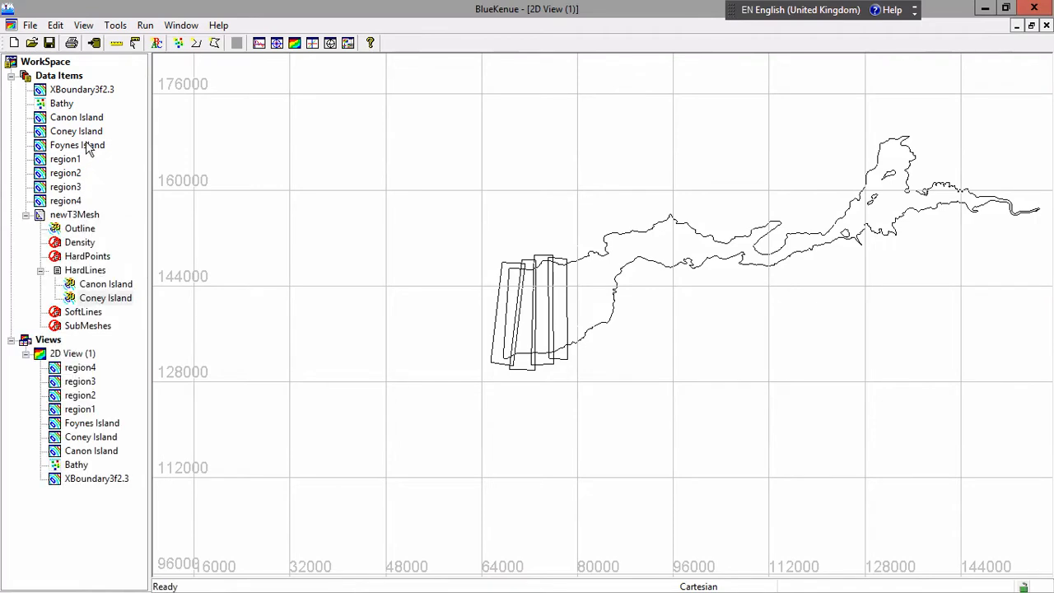
left_click_drag(85, 142, 94, 270)
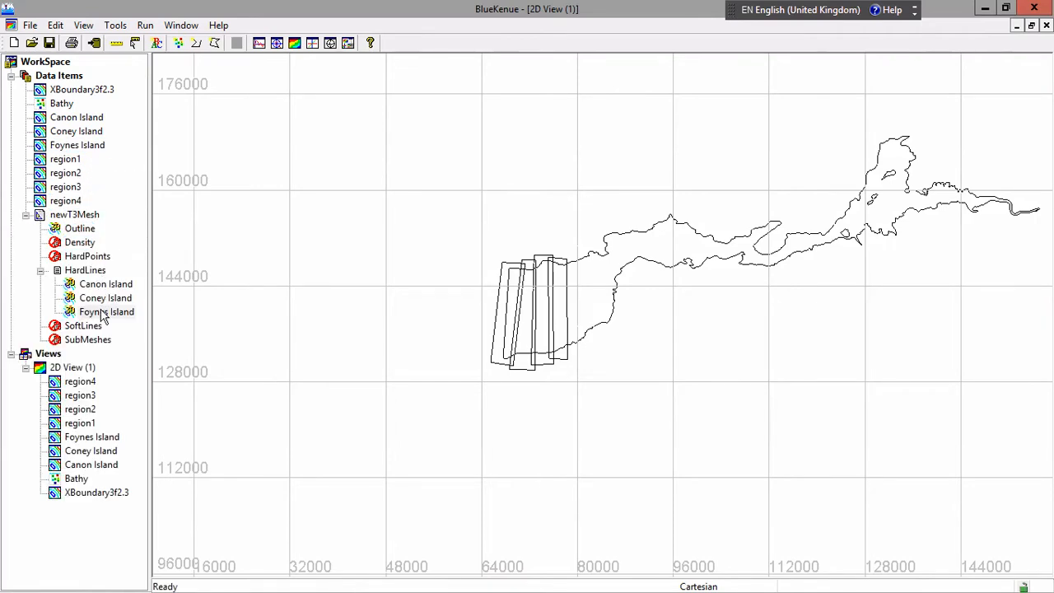
left_click(103, 315)
Assign region1, region2, region3 and region4 to the mesh generator's density inputs
left_click_drag(69, 162, 80, 242)
left_click_drag(71, 173, 81, 243)
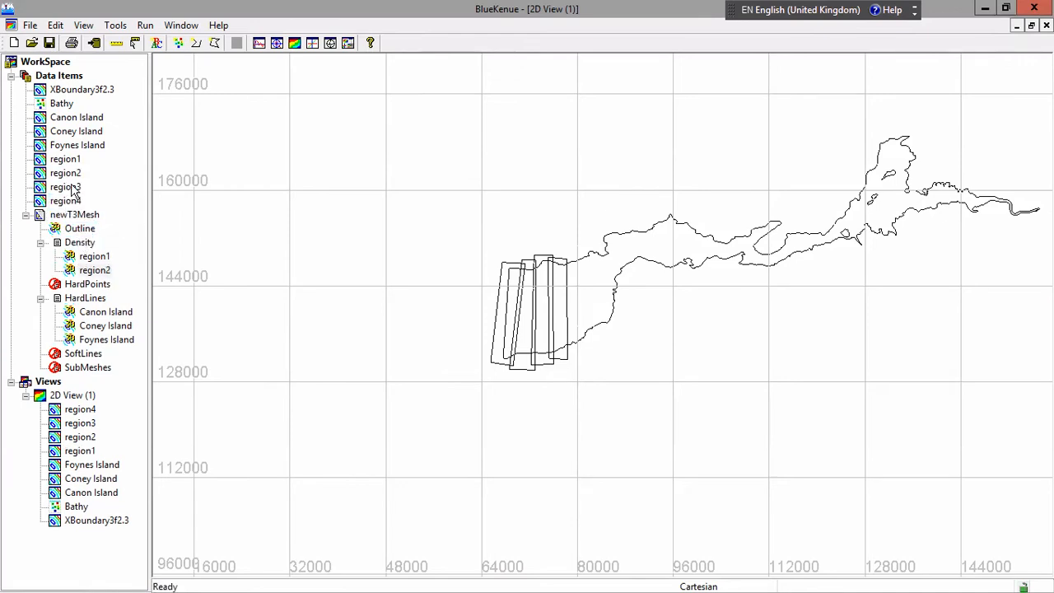
left_click_drag(69, 188, 83, 245)
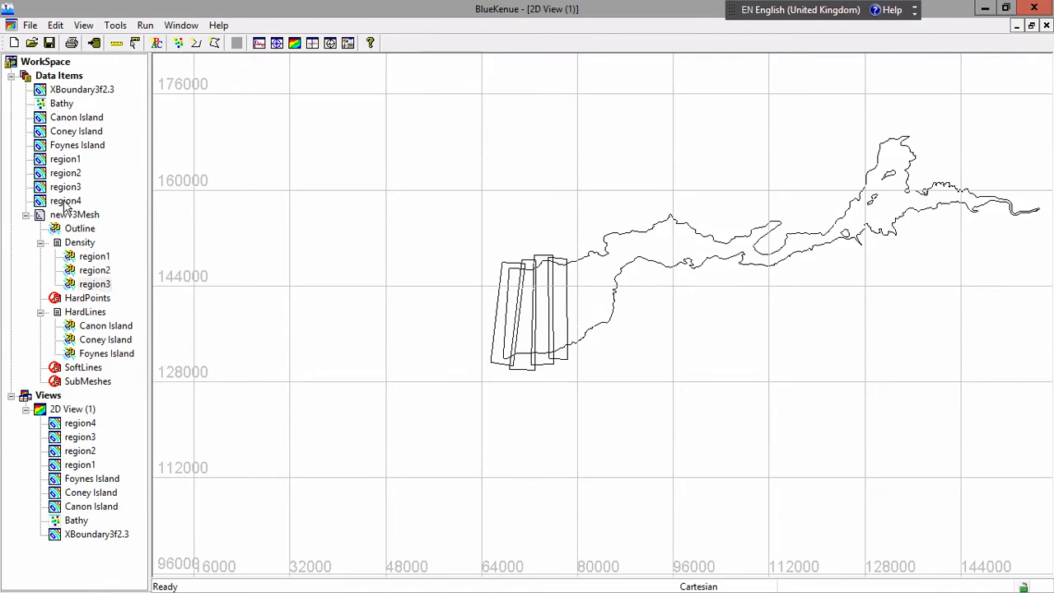
left_click_drag(66, 204, 80, 247)
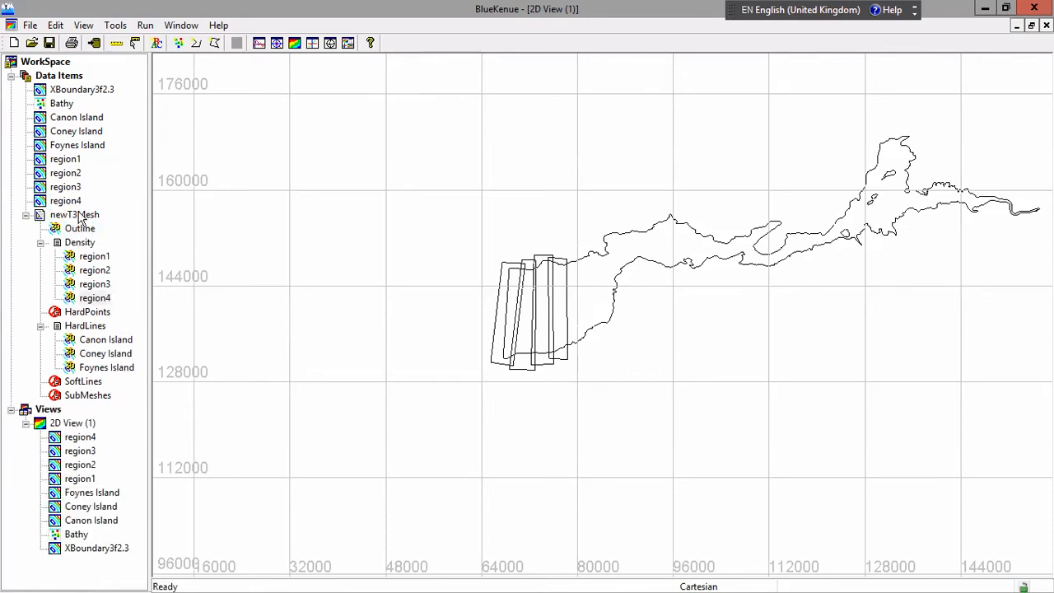
Run the newT3Mesh generator, accept the node allocation, and close its properties once the mesh is generated
left_click(80, 216)
right_click(80, 216)
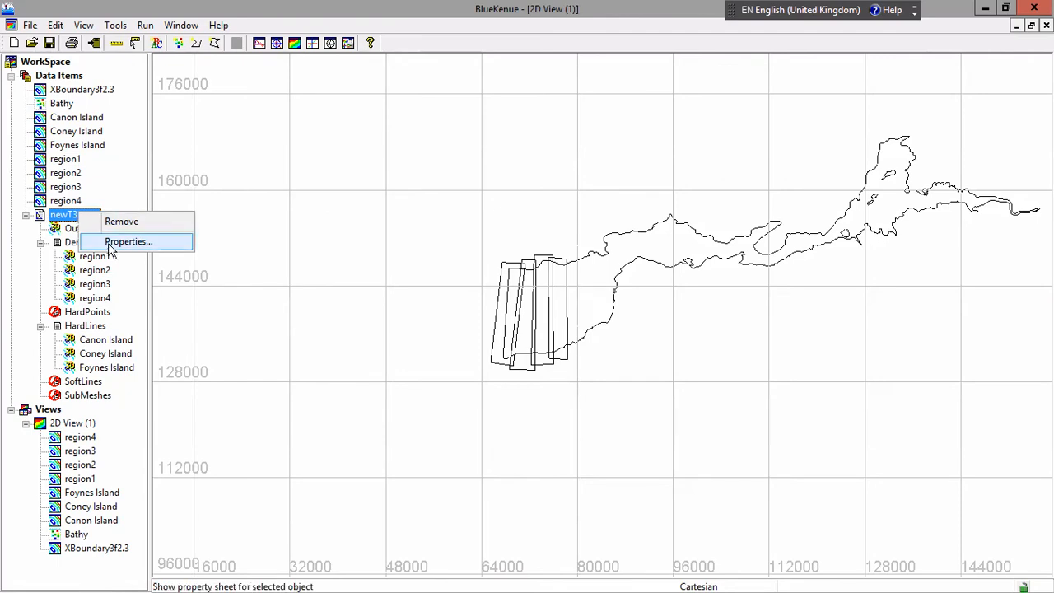
left_click(116, 241)
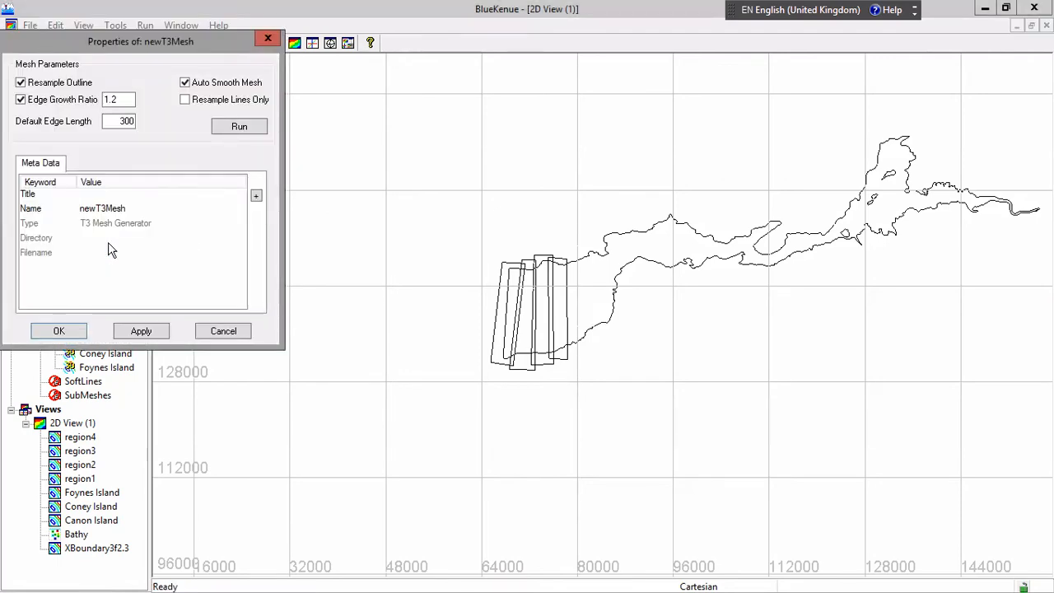
left_click(239, 127)
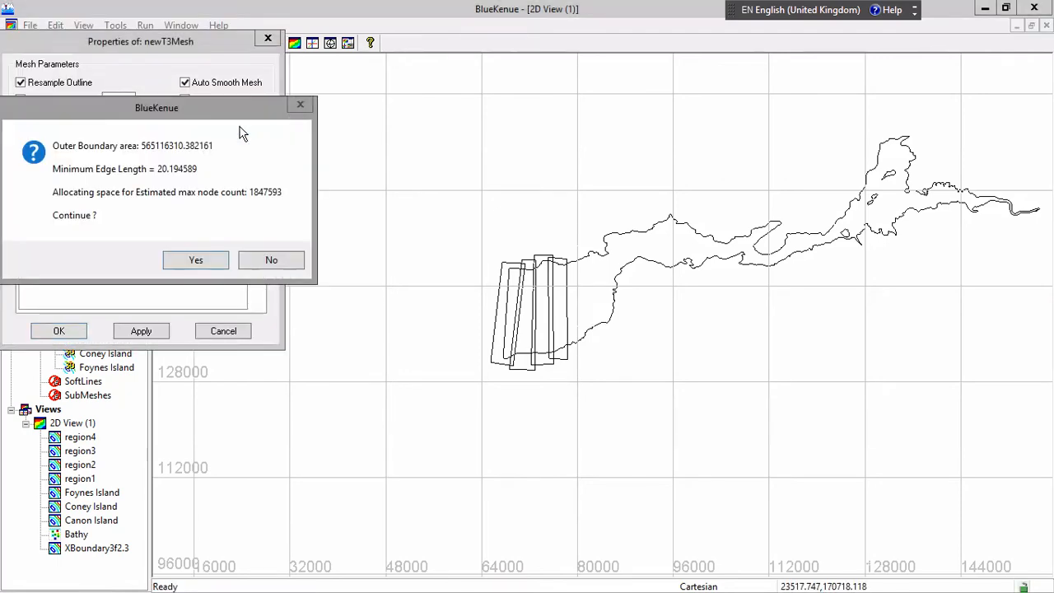
left_click(197, 264)
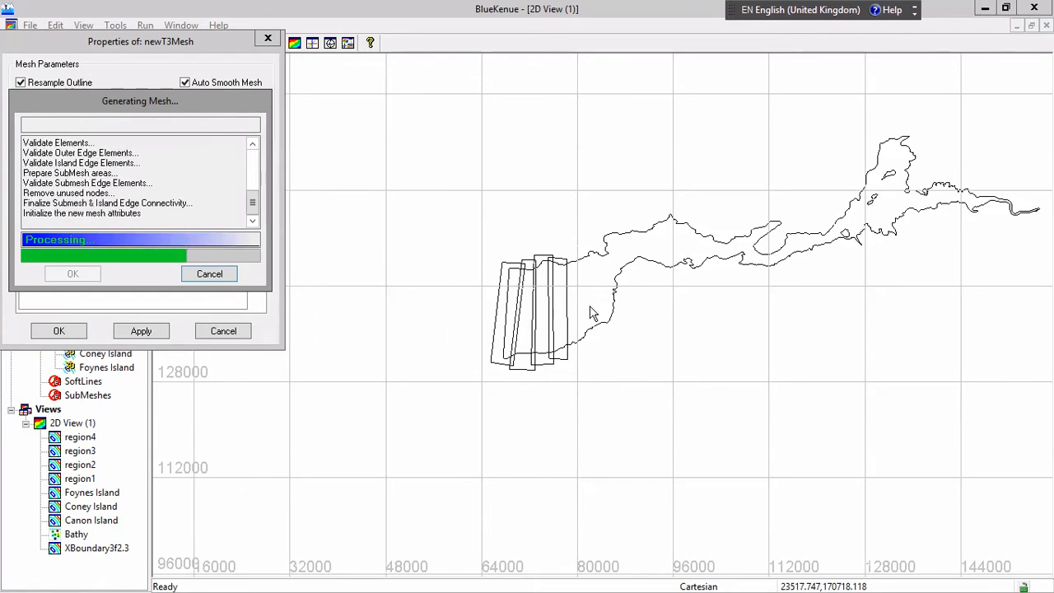
left_click(86, 275)
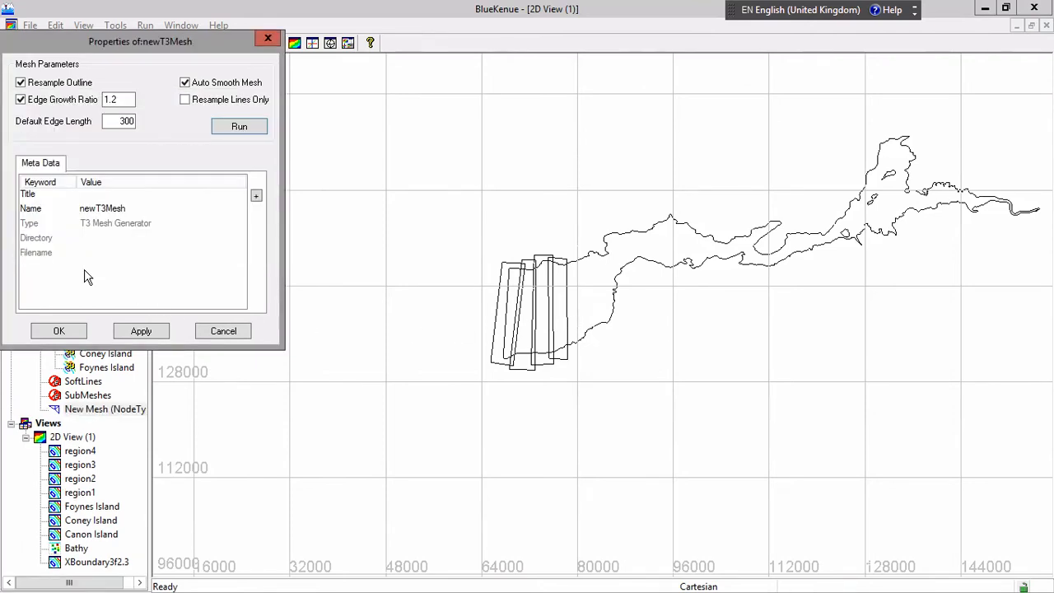
left_click(71, 334)
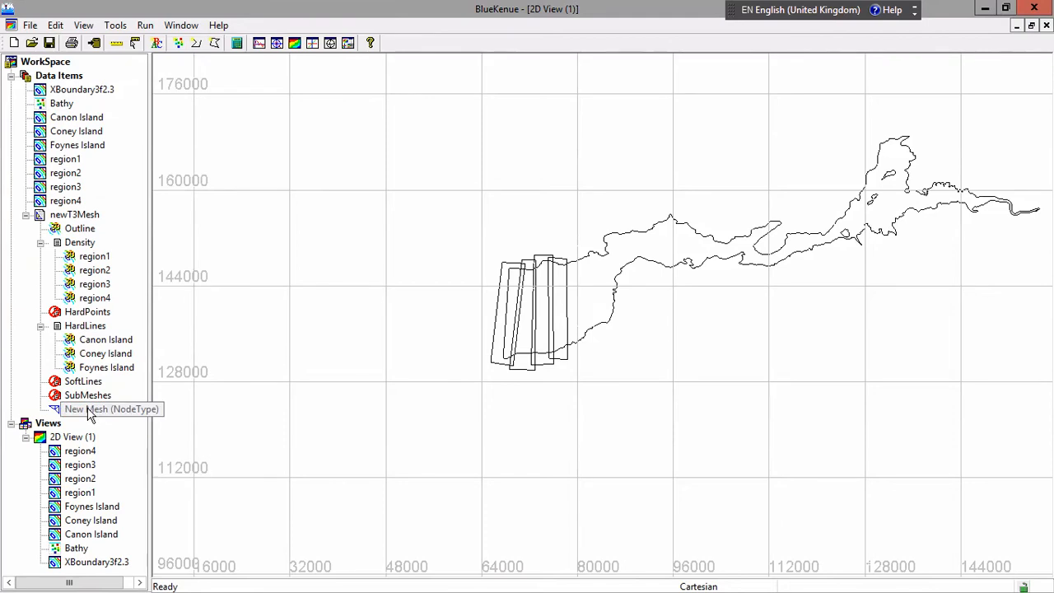
Display the generated mesh in the 2D view and inspect its element grading across the western density regions
left_click(141, 411)
mouse_move(141, 412)
left_mouse_down()
mouse_move(176, 404)
mouse_move(74, 441)
left_mouse_up()
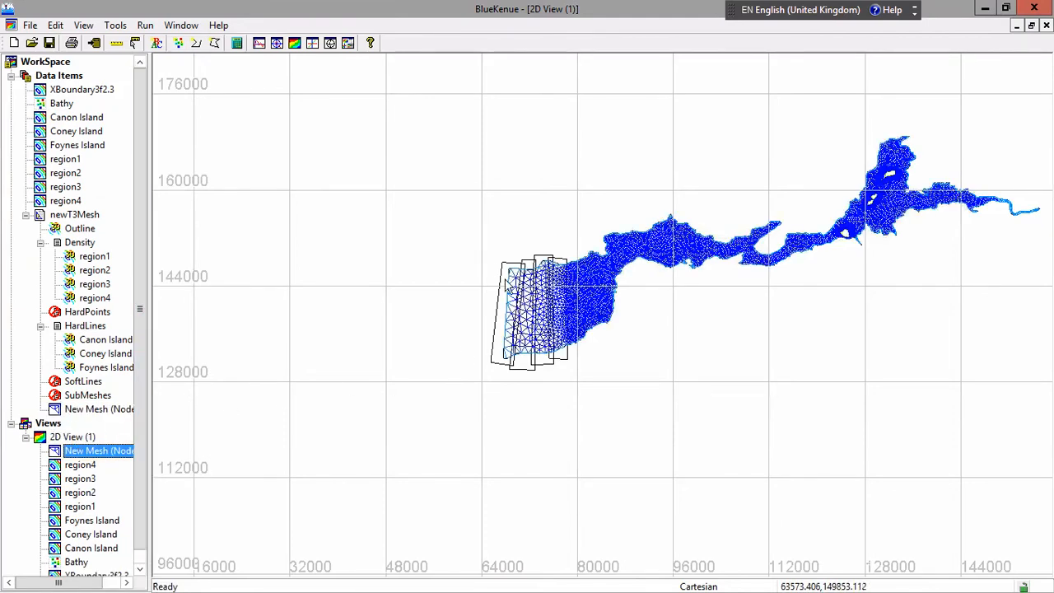
left_click(535, 303)
scroll(534, 302, "up", 1)
scroll(535, 304, "up", 5)
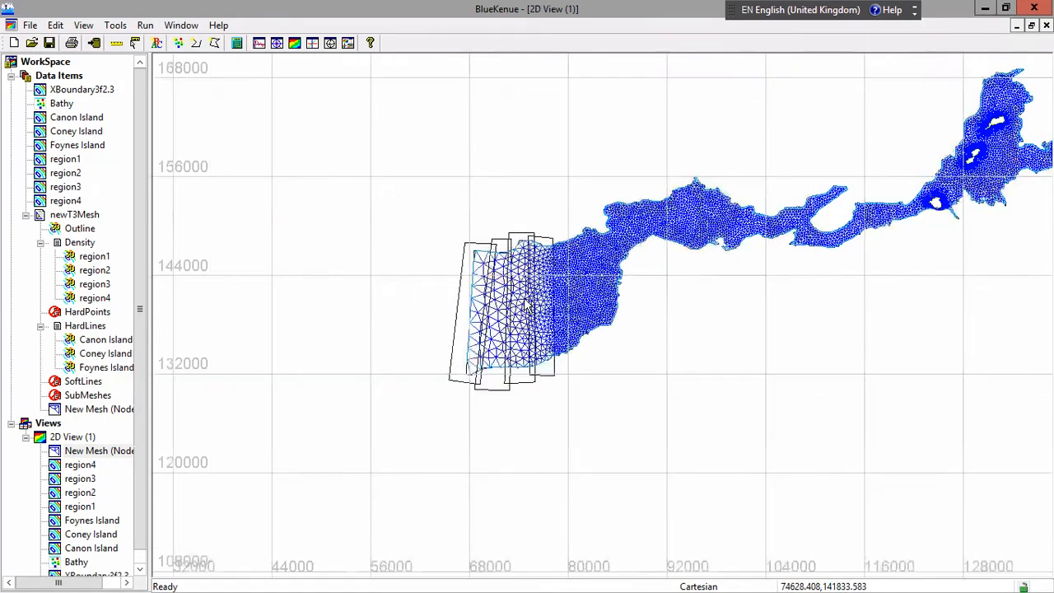
scroll(519, 303, "up", 4)
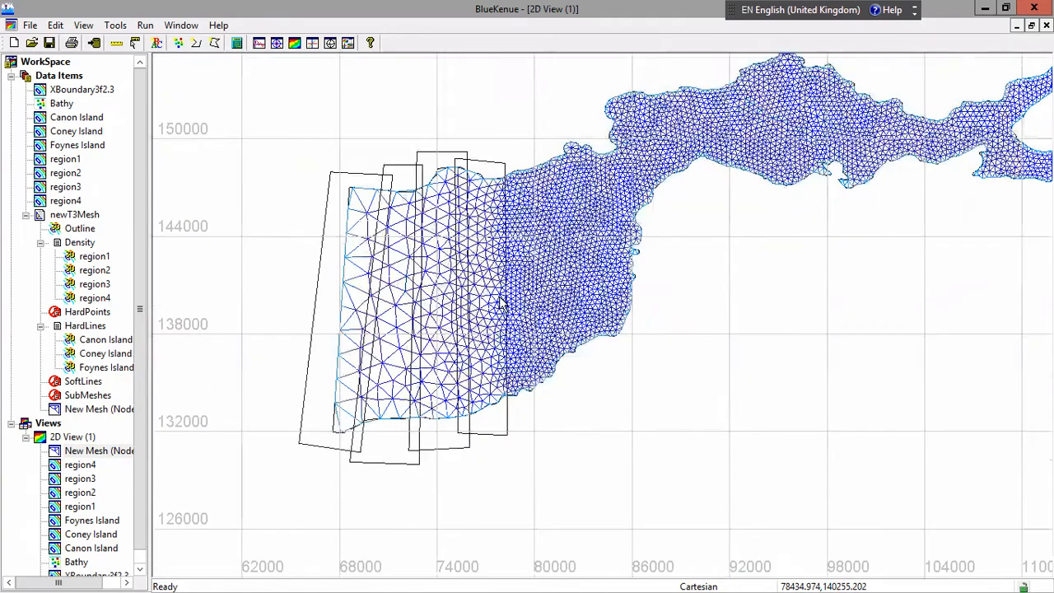
scroll(500, 302, "up", 2)
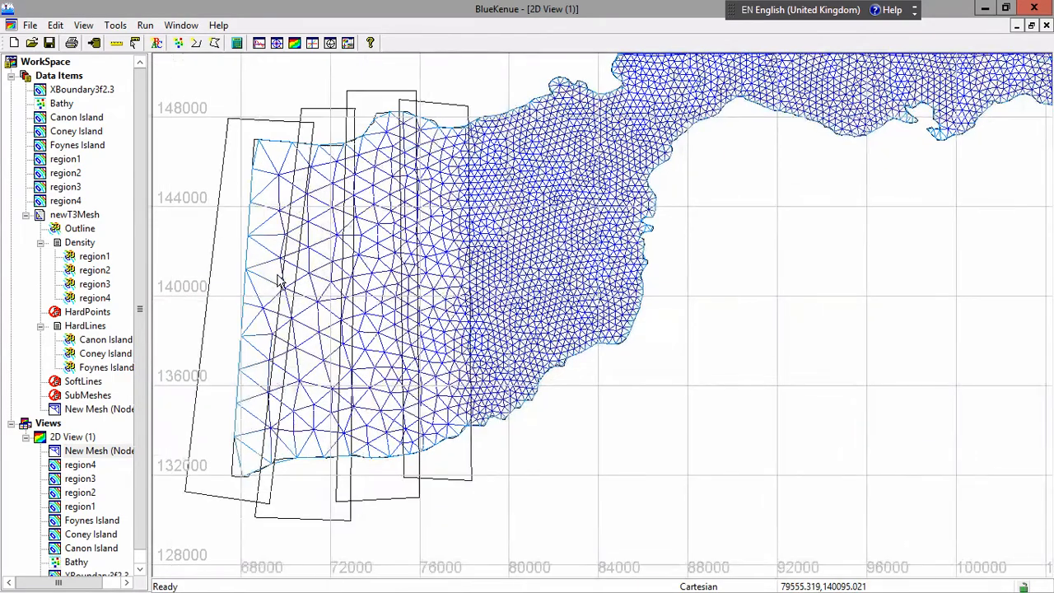
scroll(268, 274, "up", 2)
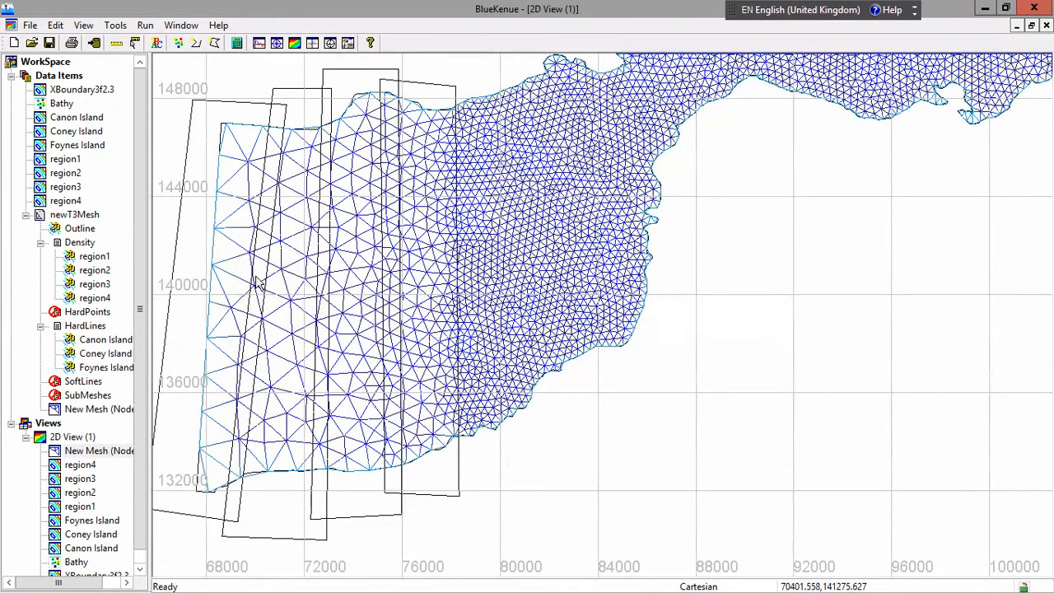
Hide the region4 and region3 outlines in the 2D view
left_click_drag(141, 438, 132, 498)
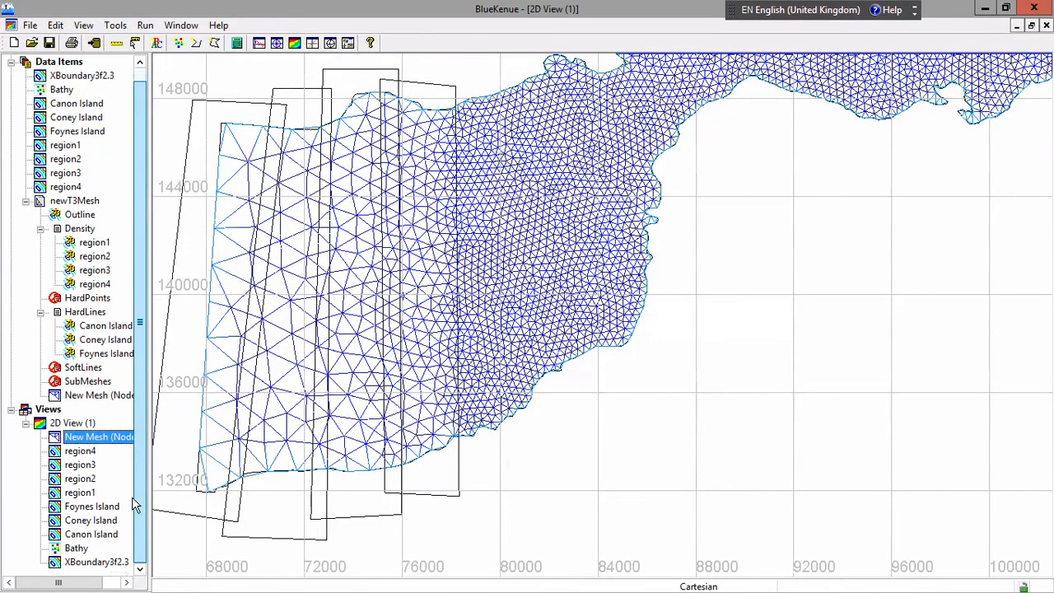
right_click(80, 451)
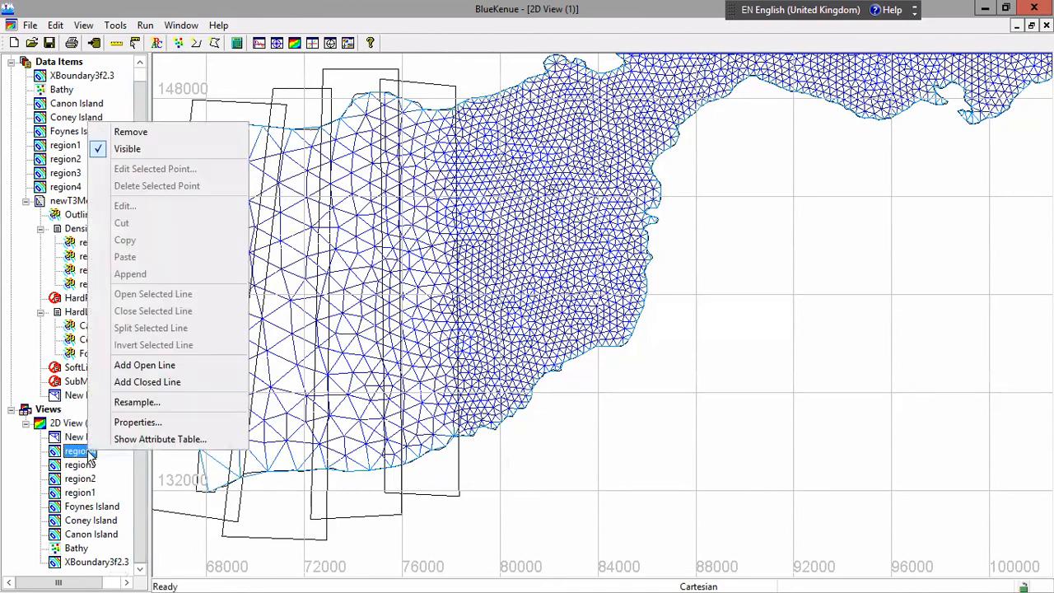
left_click(140, 149)
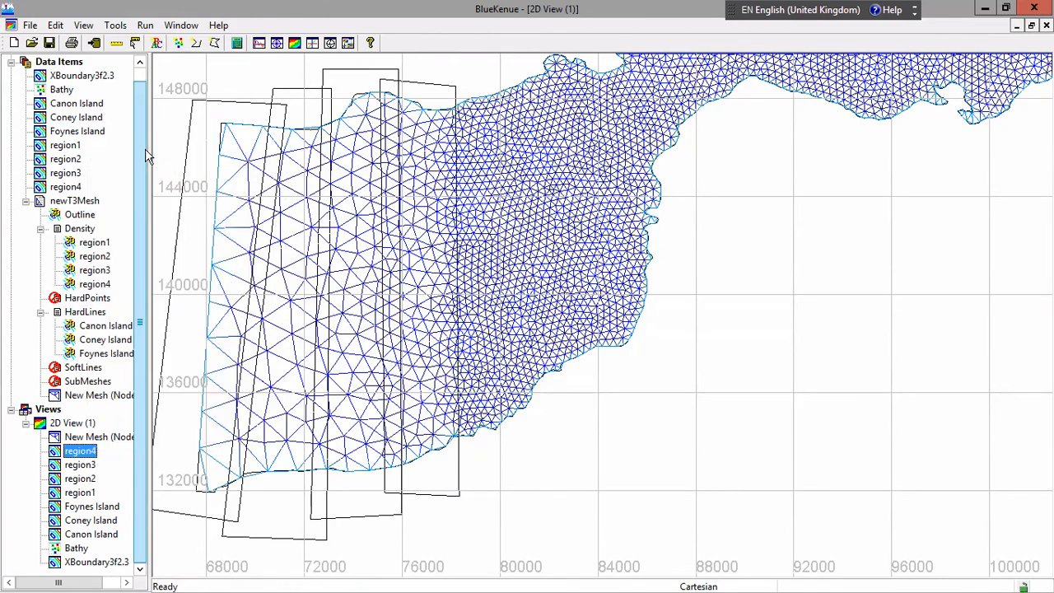
left_click(82, 466)
right_click(82, 466)
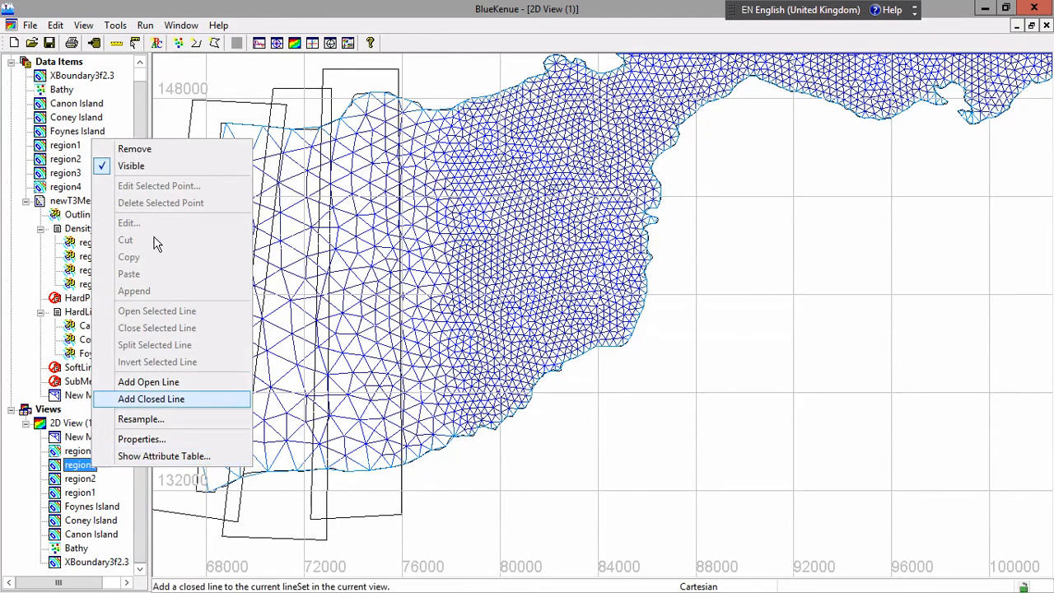
left_click(145, 164)
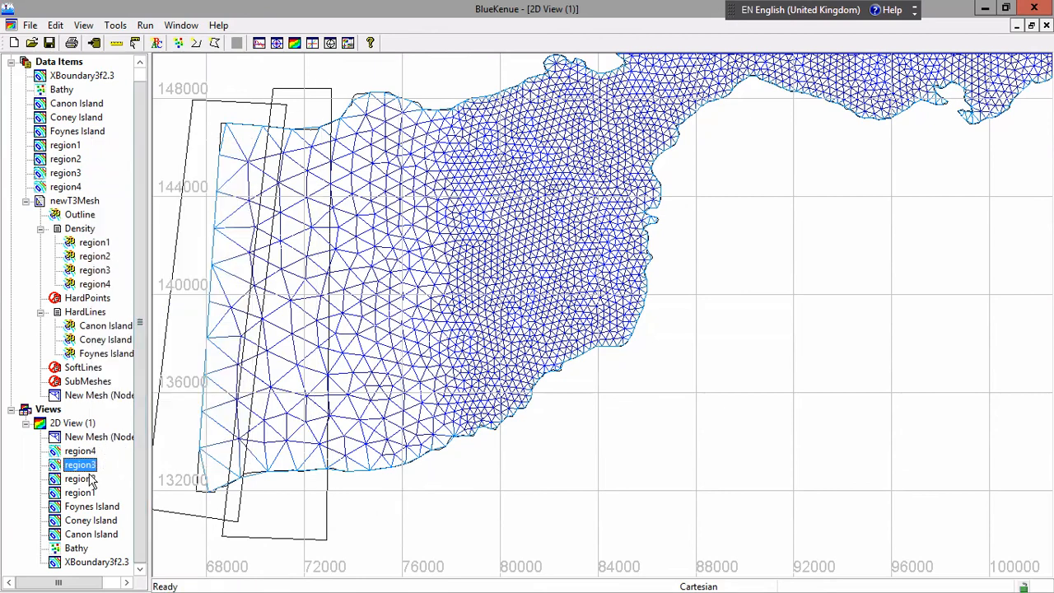
Hide the region2 and region1 outlines in the 2D view
left_click(81, 478)
right_click(89, 480)
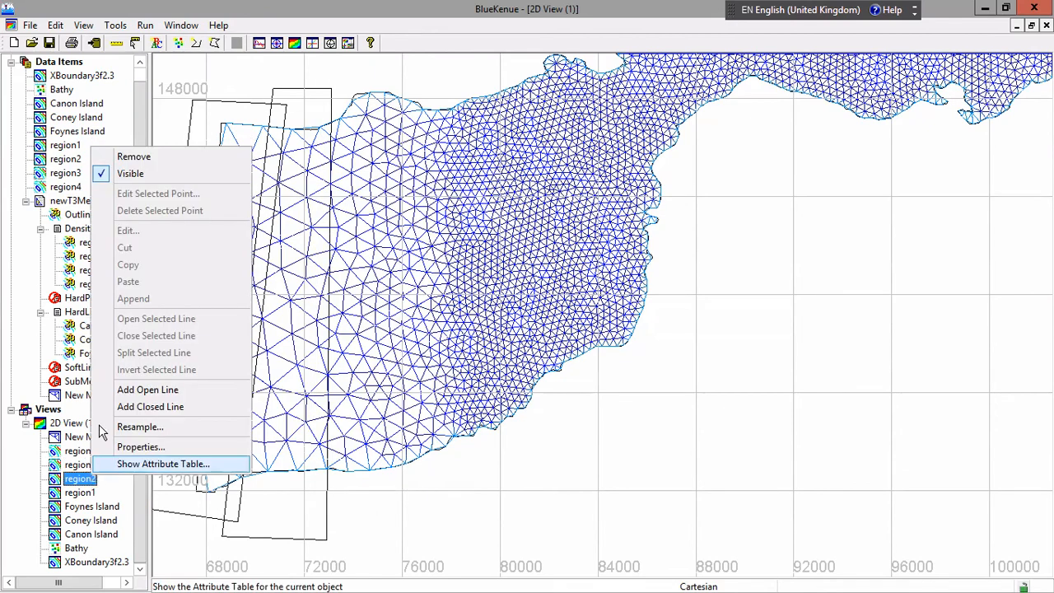
left_click(145, 174)
left_click(80, 493)
right_click(82, 493)
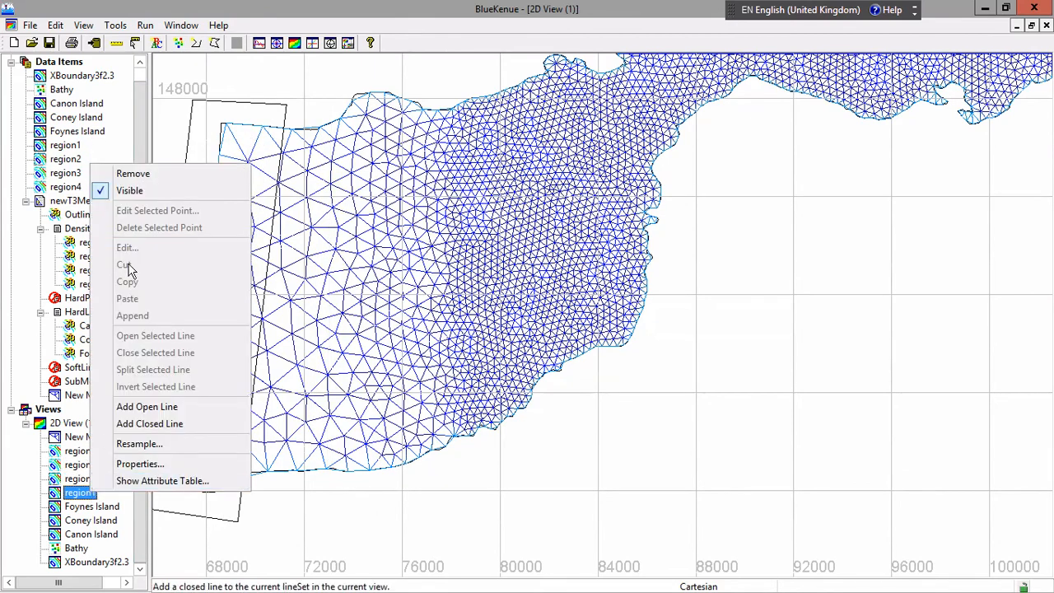
left_click(132, 190)
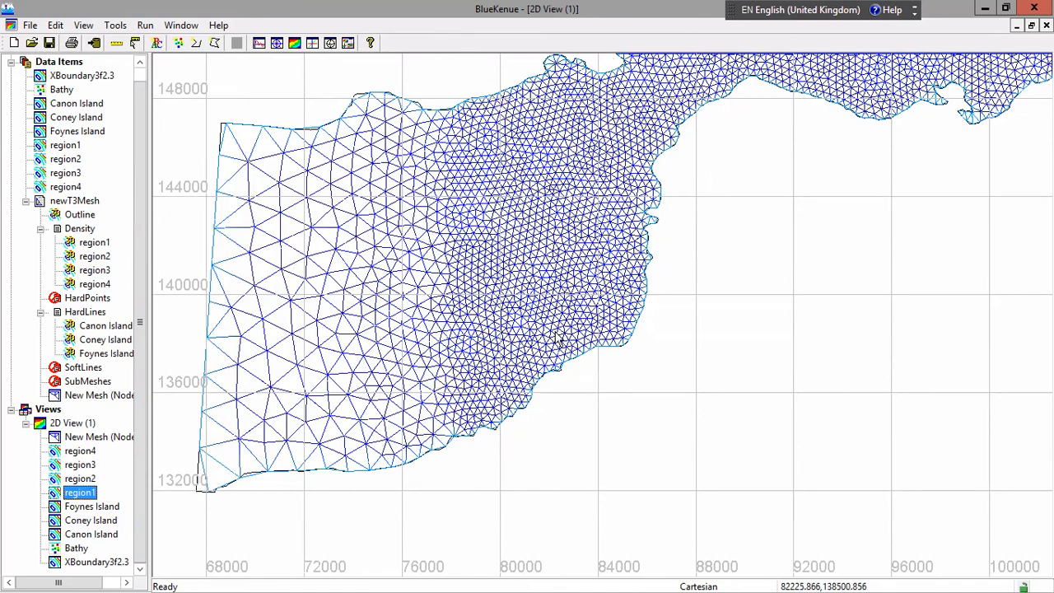
Examine the unobstructed mesh across the wider estuary, from the coarse western boundary to the islands in the east
left_click(709, 301)
scroll(713, 303, "down", 4)
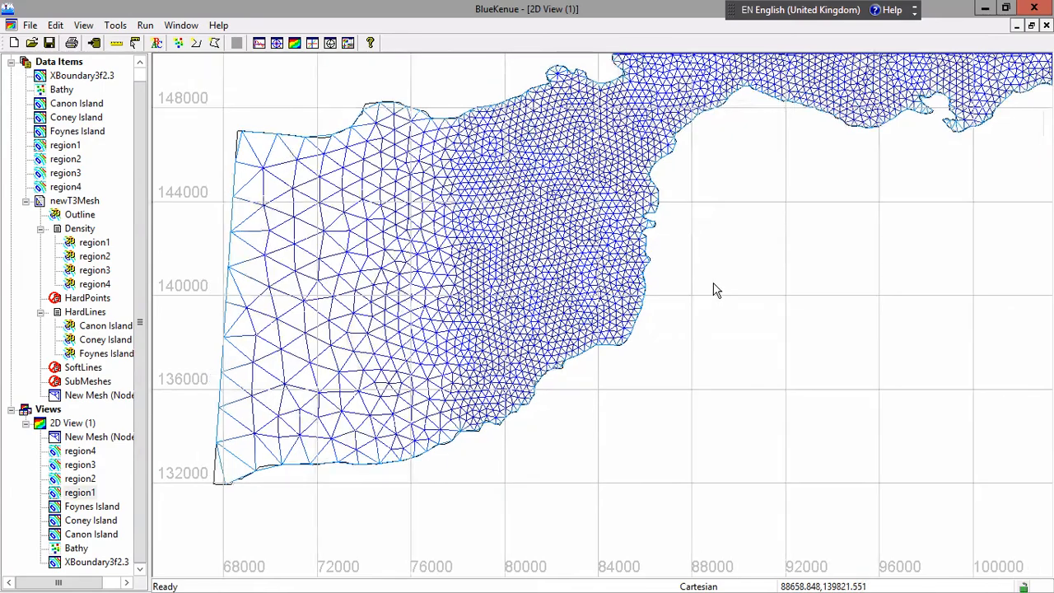
scroll(737, 284, "down", 3)
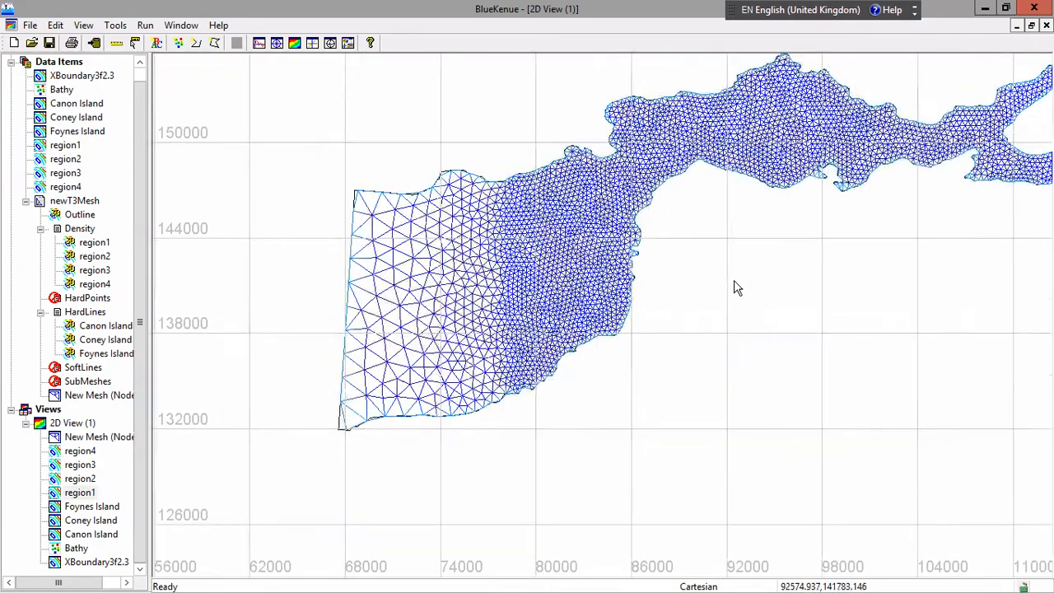
scroll(745, 293, "down", 1)
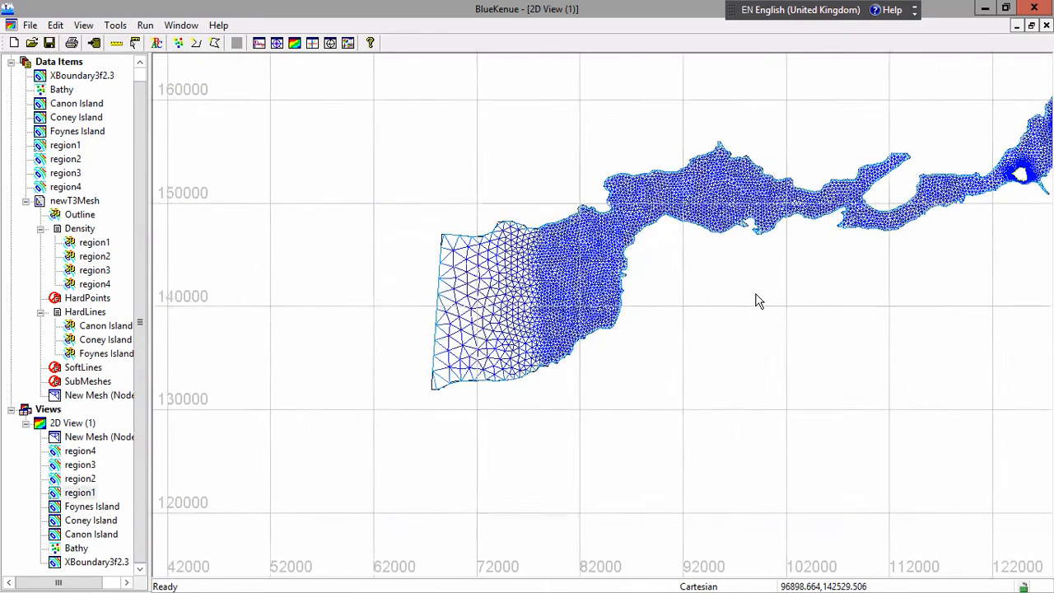
scroll(758, 304, "down", 1)
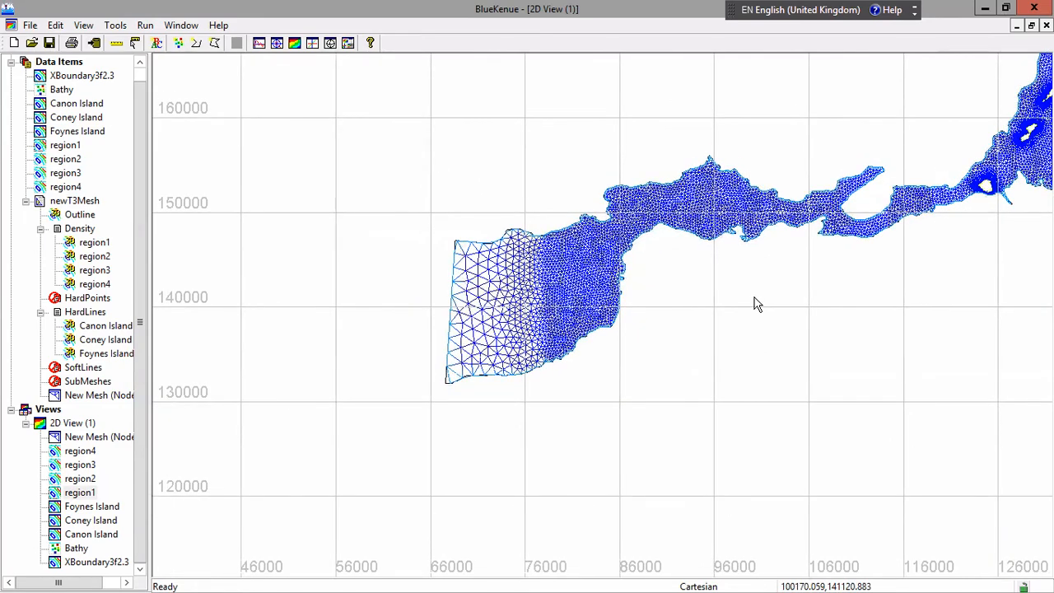
scroll(758, 305, "down", 3)
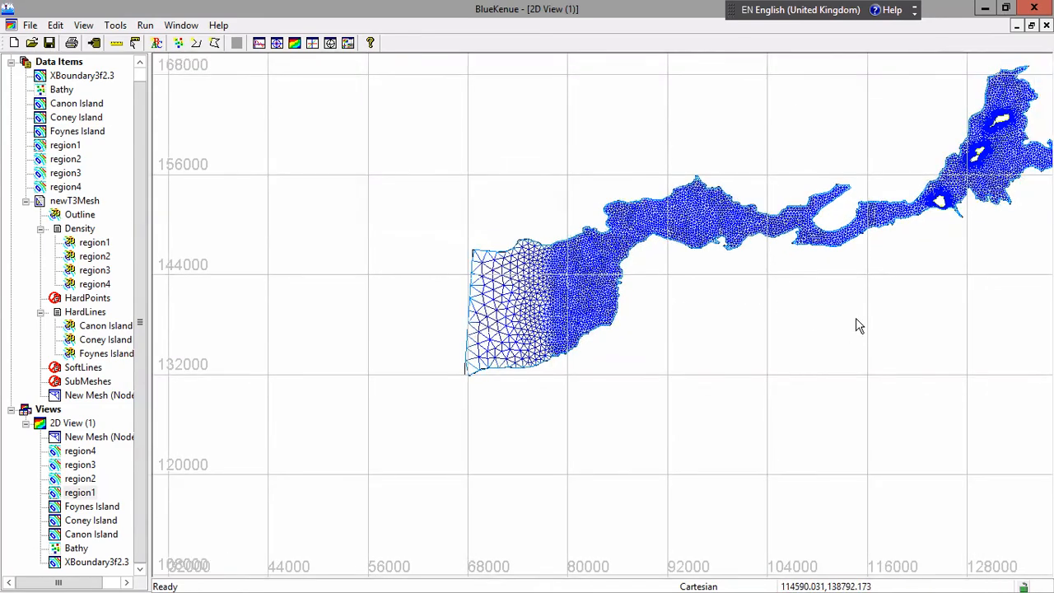
scroll(856, 325, "down", 2)
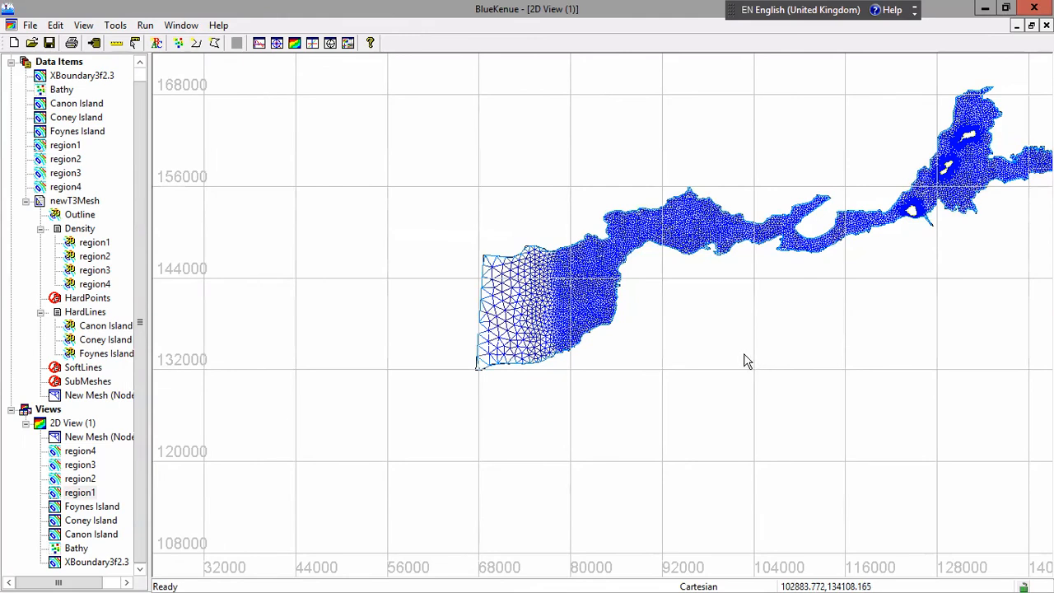